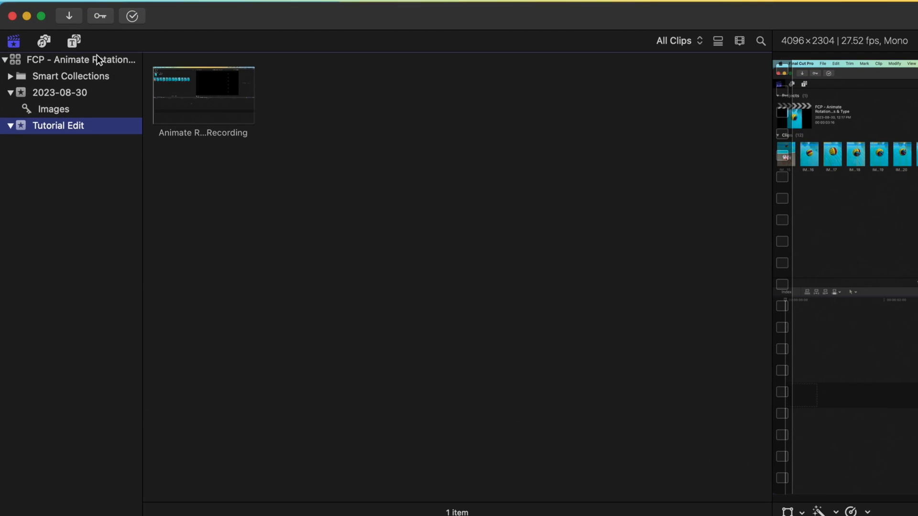
Step: Browse the BretFX Power Tools titles and preview the PT Text on a Circle thumbnail
click(74, 42)
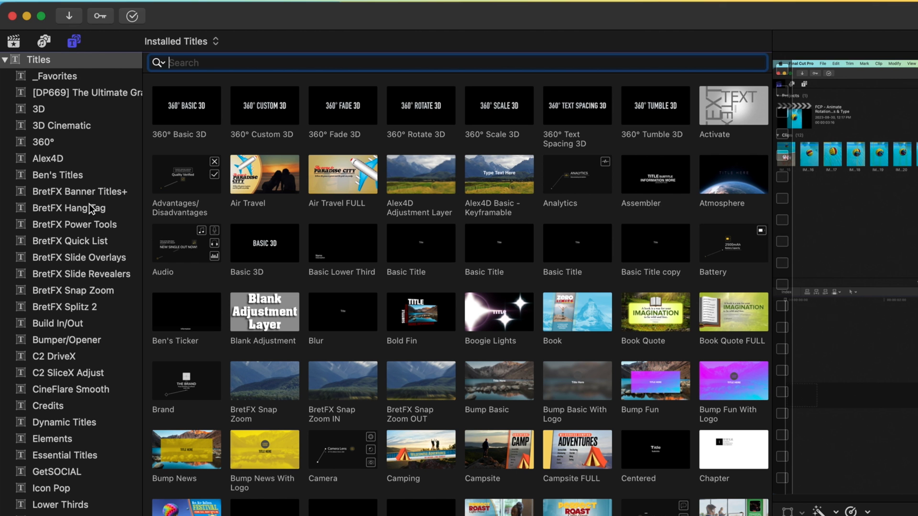
click(64, 225)
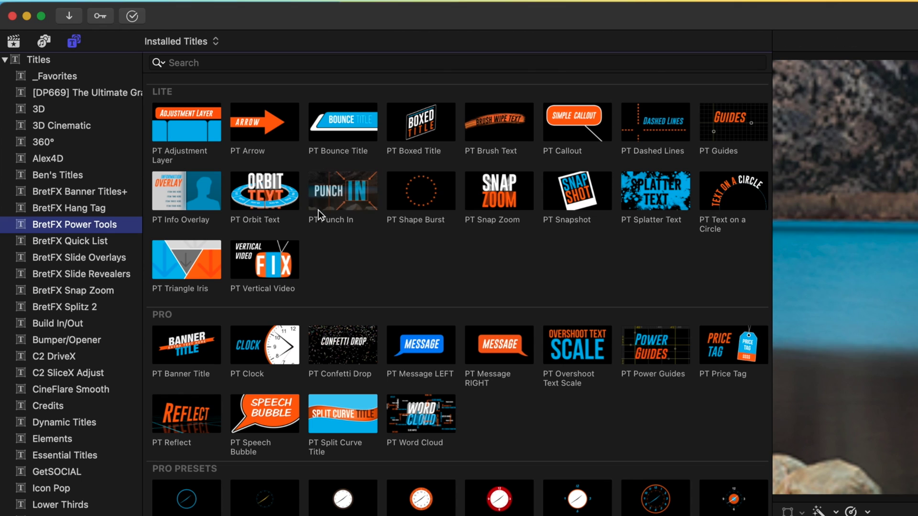
click(729, 194)
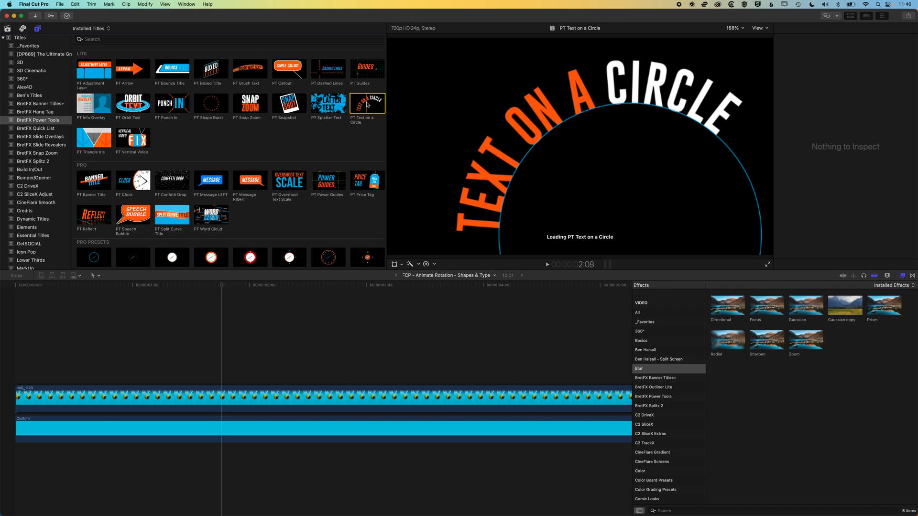
Step: Place PT Text on a Circle above the ball clip, with white lettering at 77% scale
drag(731, 188, 187, 372)
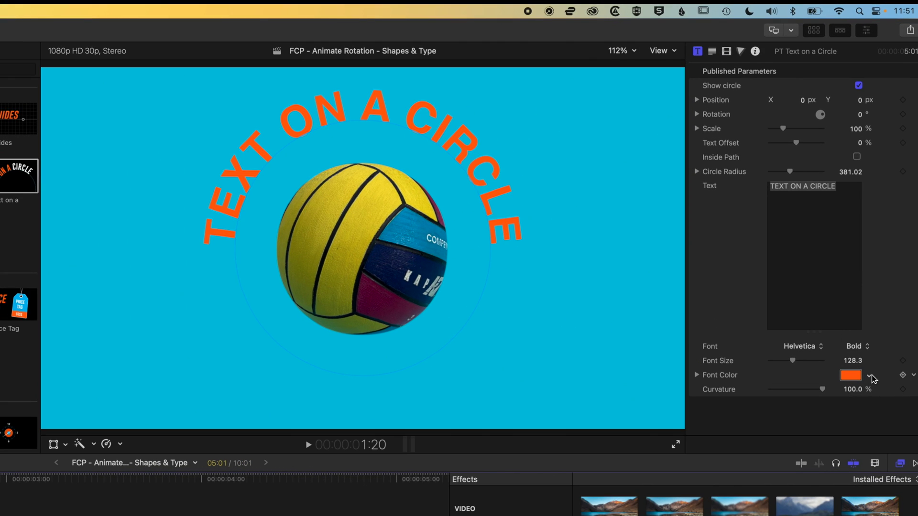
click(870, 376)
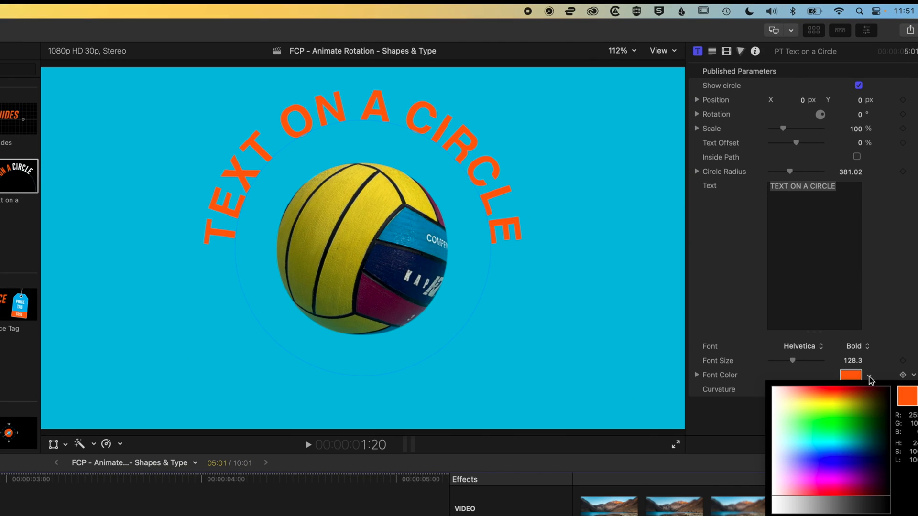
click(779, 389)
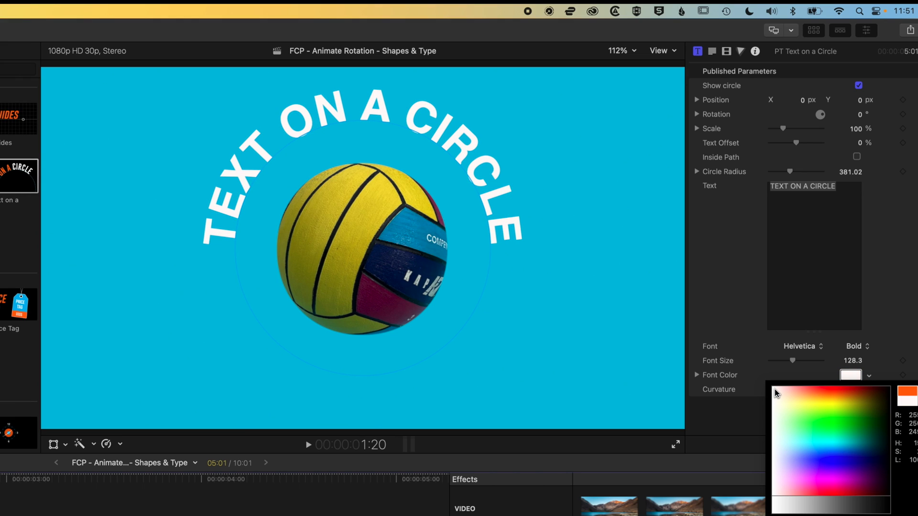
key(Escape)
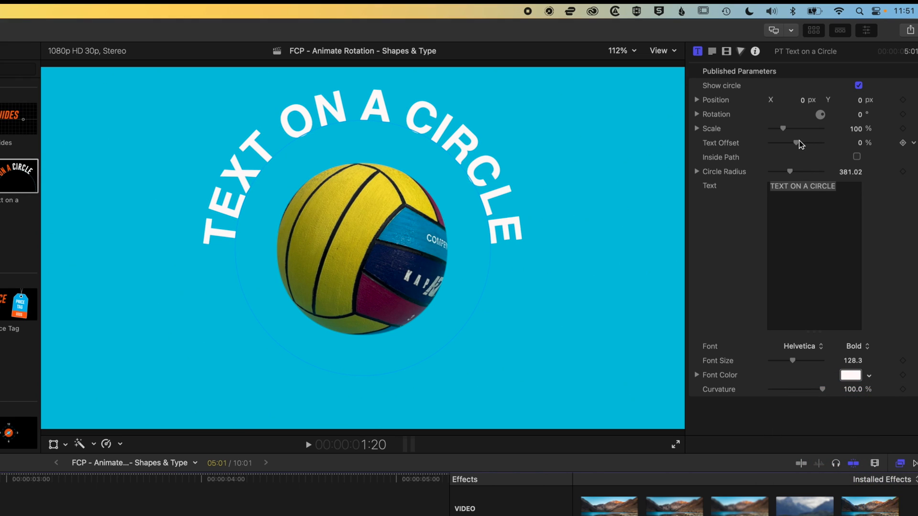
drag(786, 130, 781, 130)
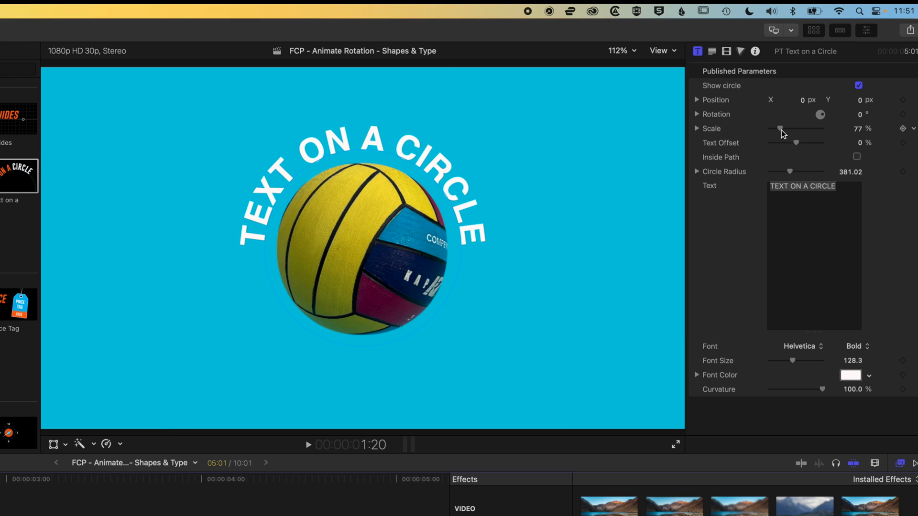
Step: Retype the circle text as KELOWNA at font size 159, offset about 8.45% over the ball's top
triple_click(850, 188)
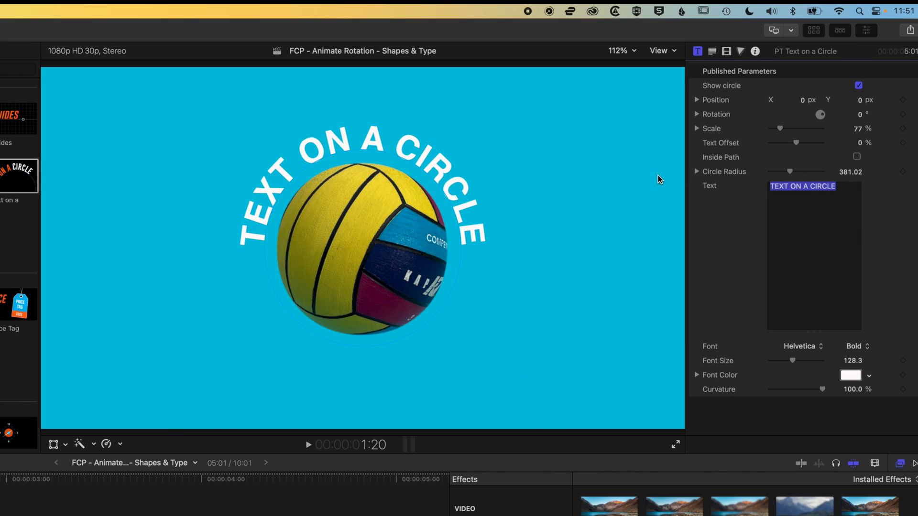
text(KELOWNA)
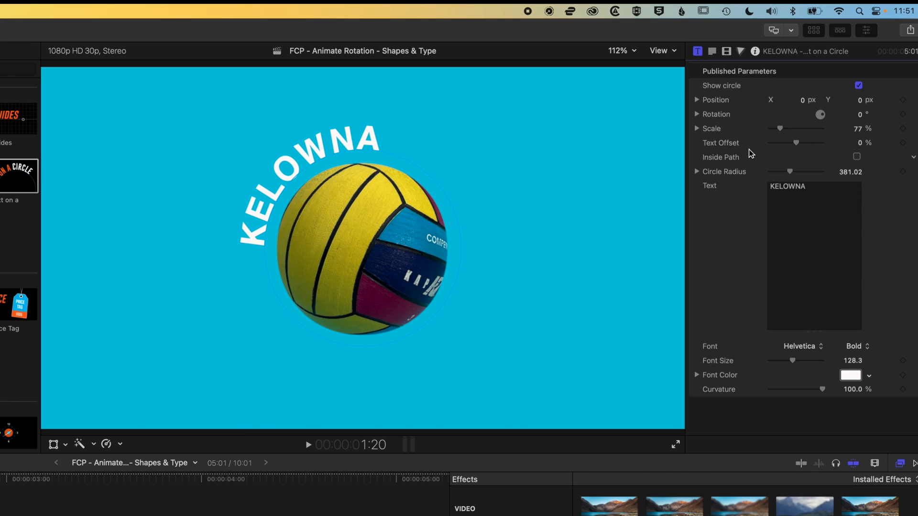
drag(798, 143, 780, 129)
drag(795, 367, 802, 367)
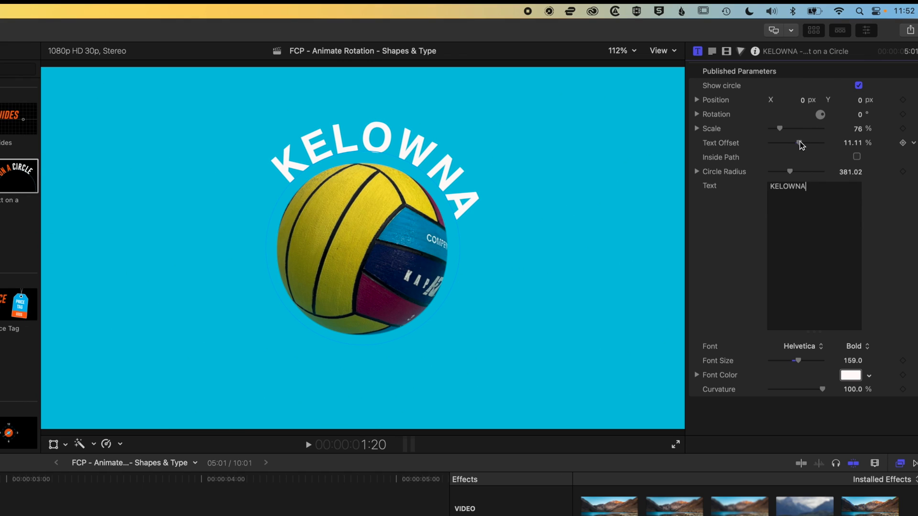
drag(802, 146, 802, 145)
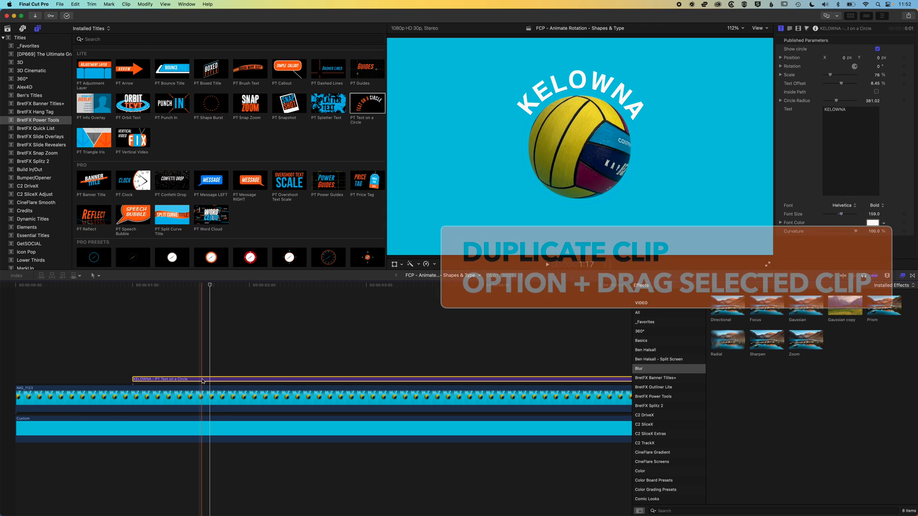
Step: Duplicate the KELOWNA title, enable Inside Path, retype it as WATER POLO CLUB, and rotate it around
drag(203, 381, 206, 362)
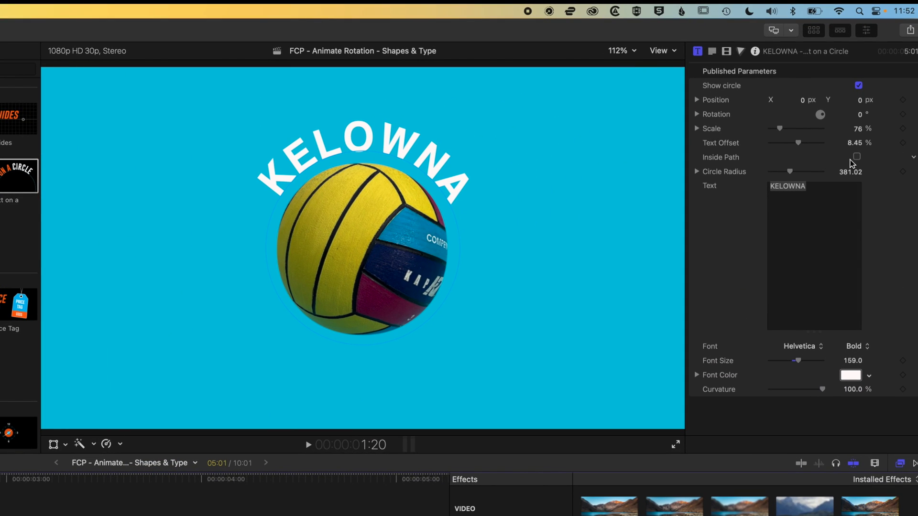
click(857, 157)
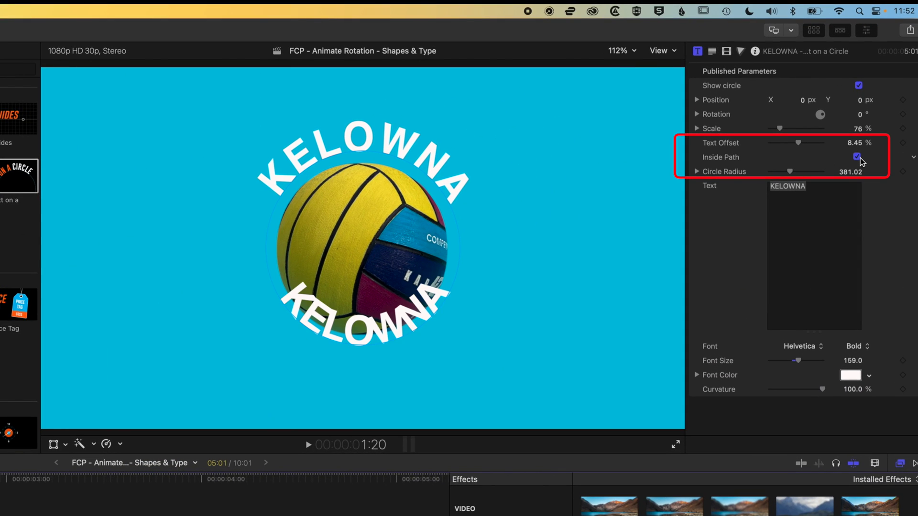
click(821, 190)
text(WA)
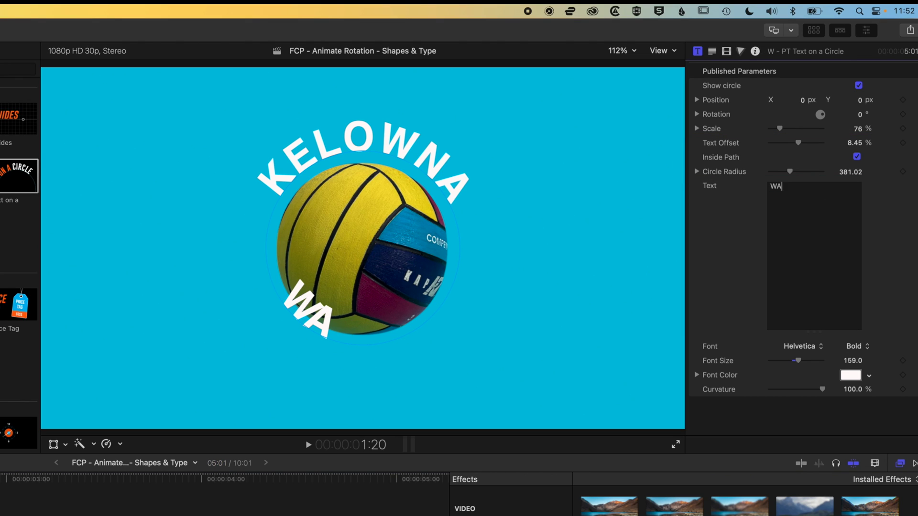
text(TER POLO CLUB)
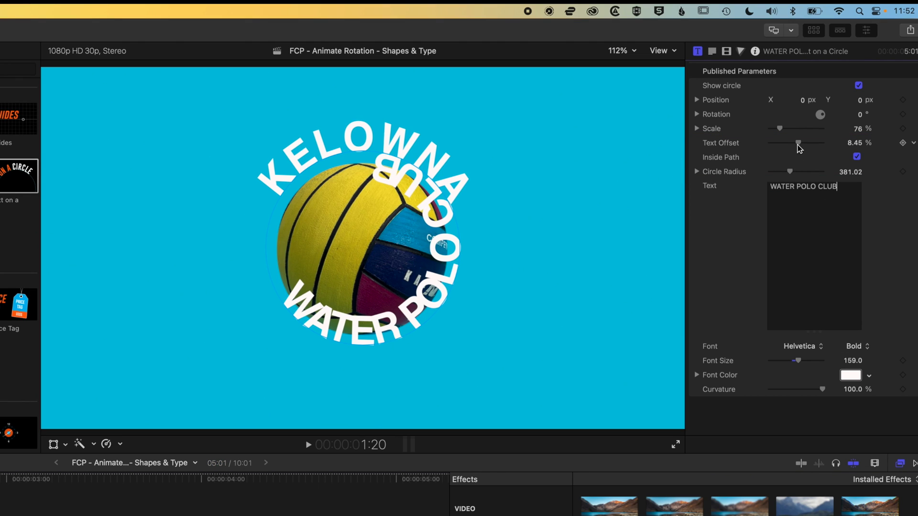
drag(797, 145, 784, 129)
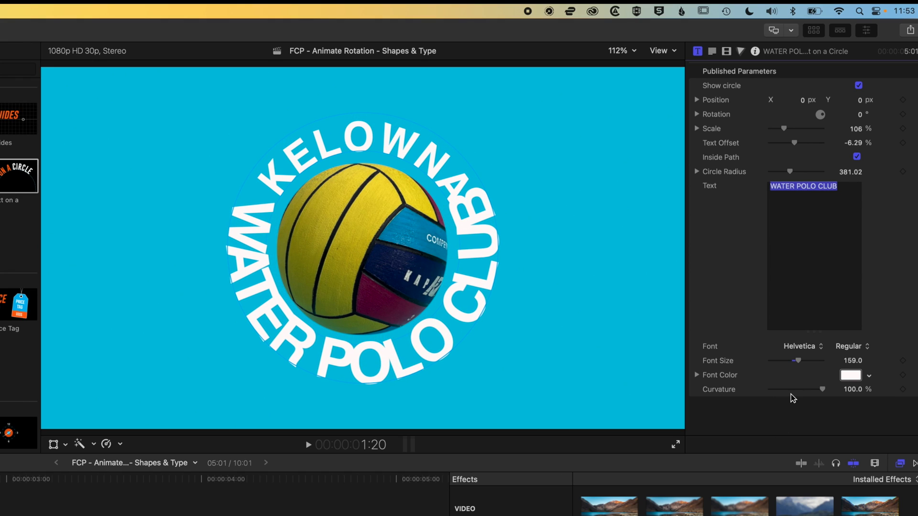
Step: Set WATER POLO CLUB to 8% tracking and font size 115 in the Text inspector
drag(799, 363, 791, 364)
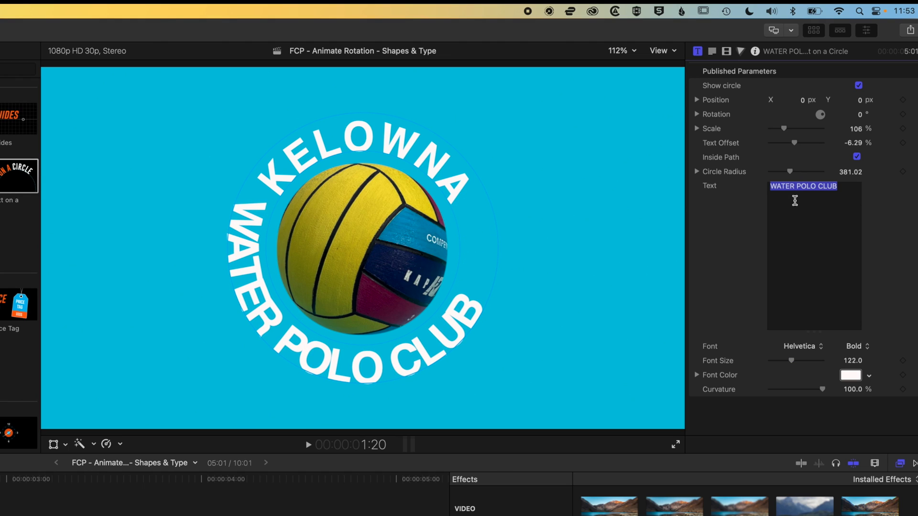
click(712, 51)
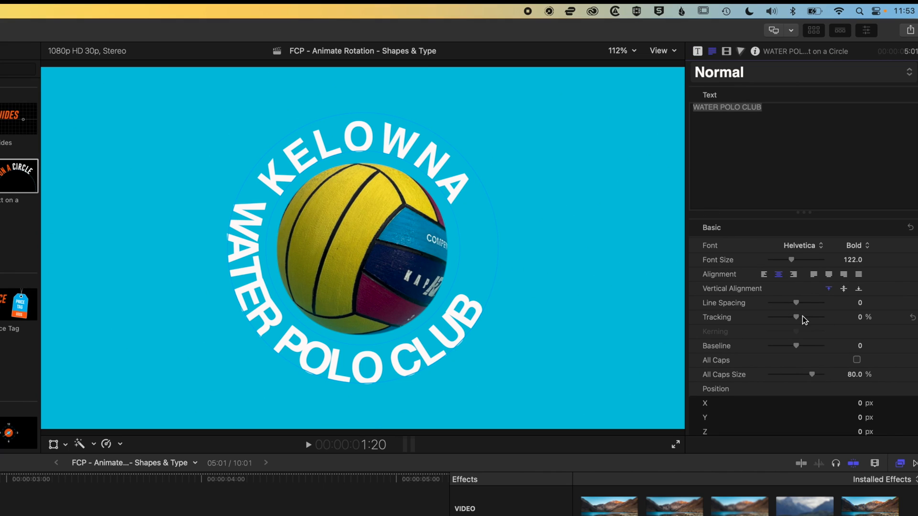
drag(796, 317, 798, 319)
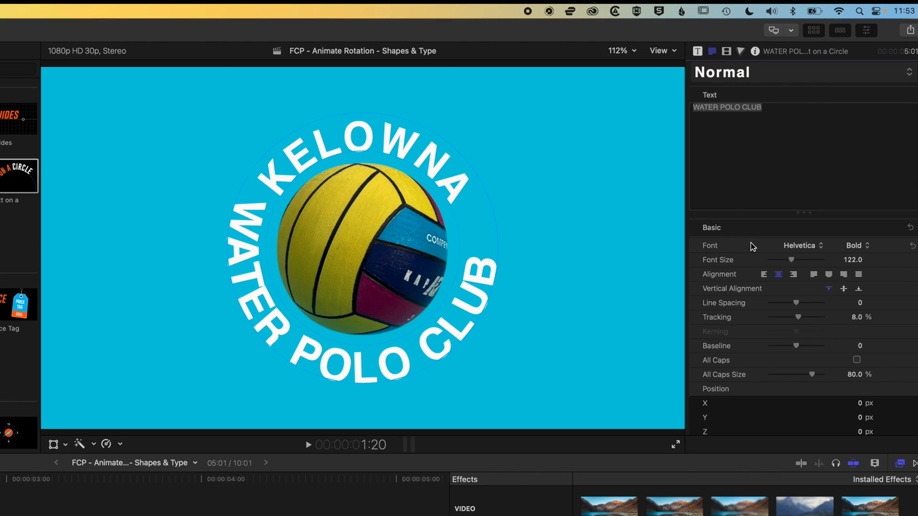
drag(792, 261, 792, 260)
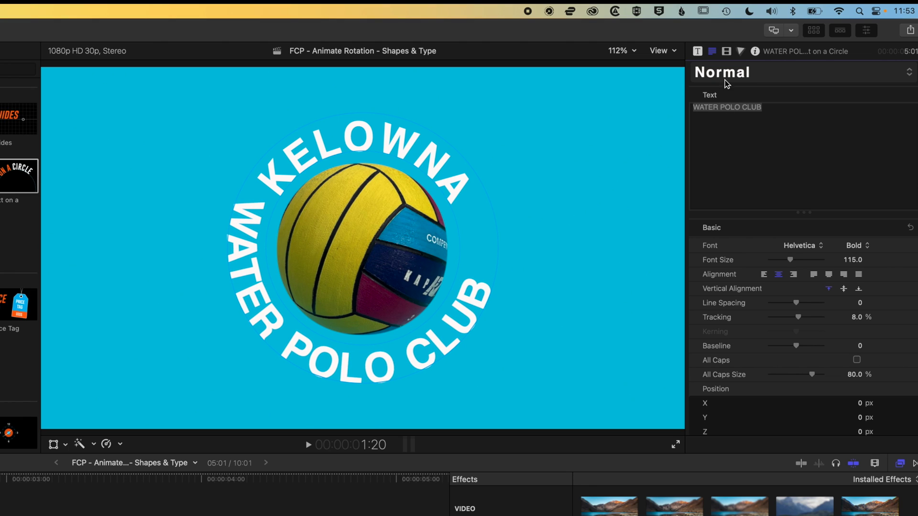
Step: Adjust WATER POLO CLUB to 94% scale and widen its tracking to 15.89%
click(698, 51)
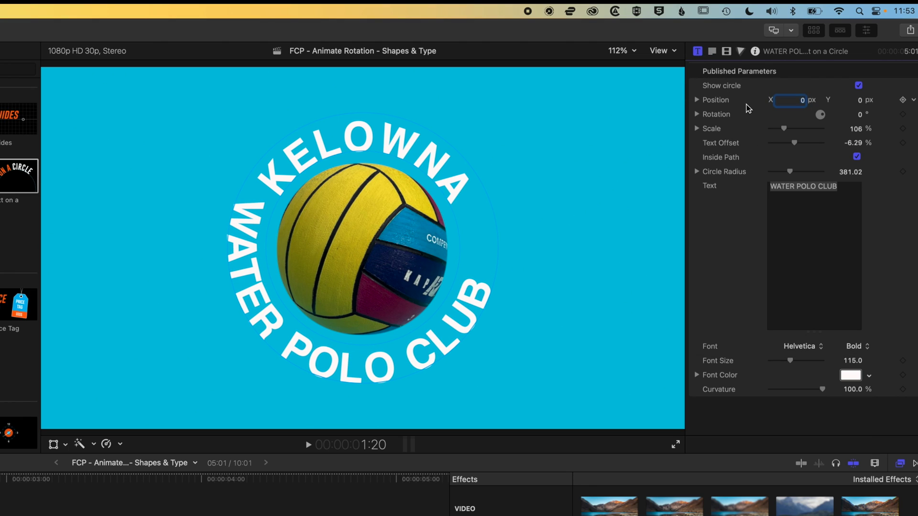
drag(794, 143, 782, 129)
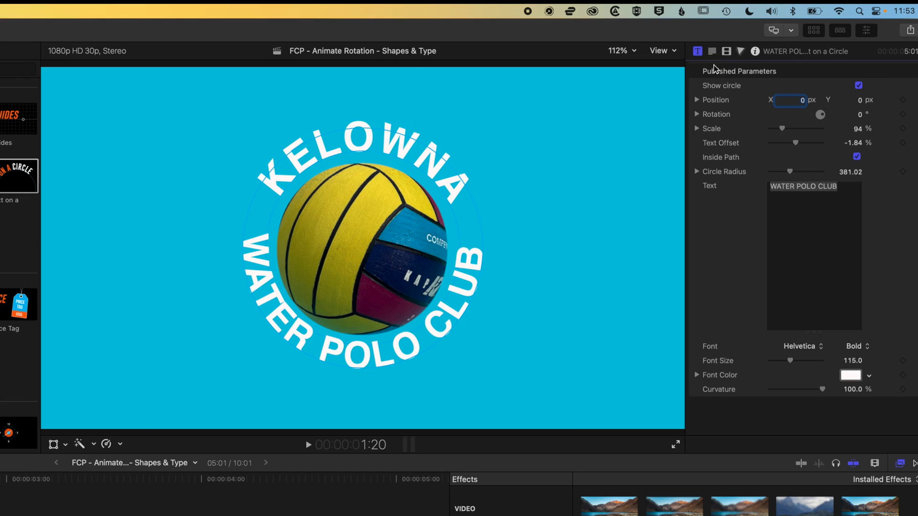
key(ctrl+Tab)
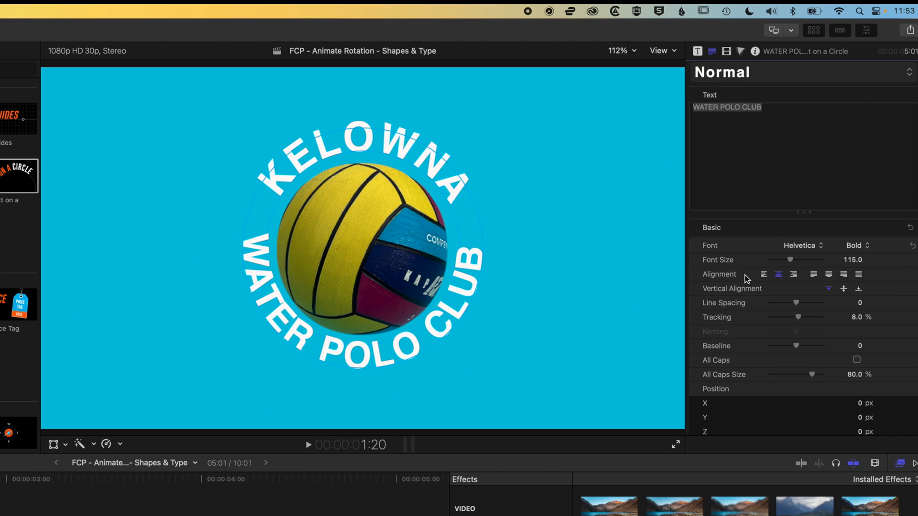
drag(797, 319, 803, 321)
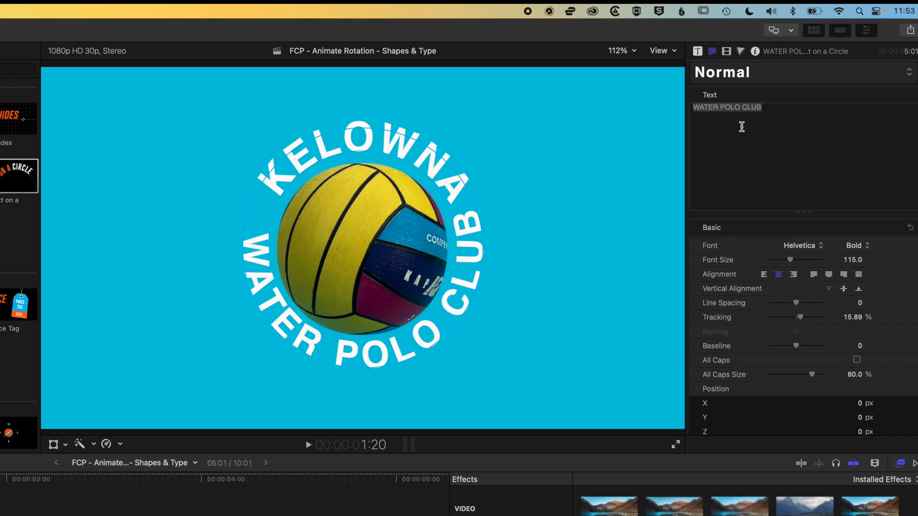
Step: Color WATER POLO CLUB dark maroon and shift its Text Offset to -3.29%
click(695, 51)
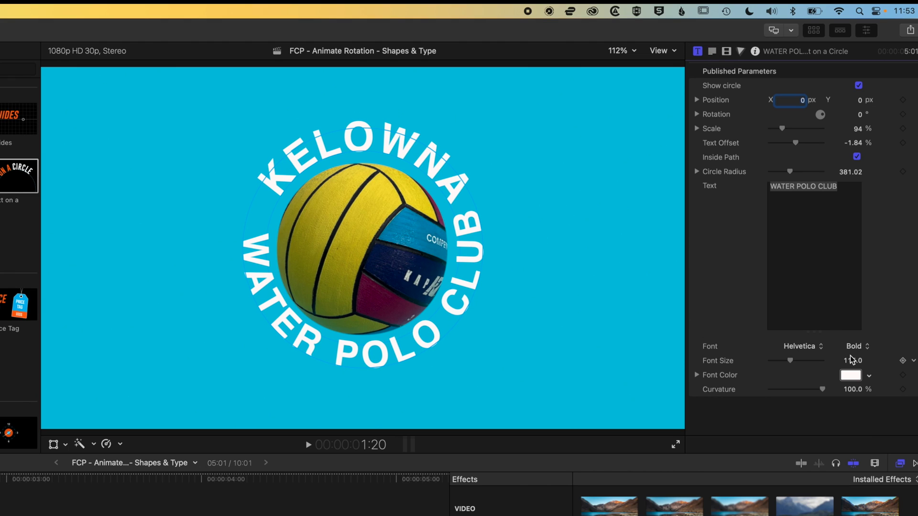
click(870, 377)
drag(849, 390, 883, 490)
key(Escape)
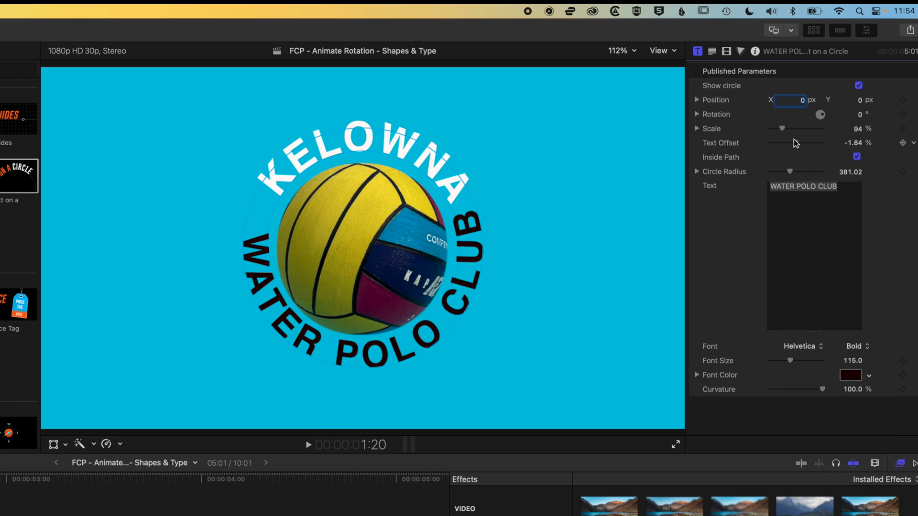
drag(796, 146, 795, 147)
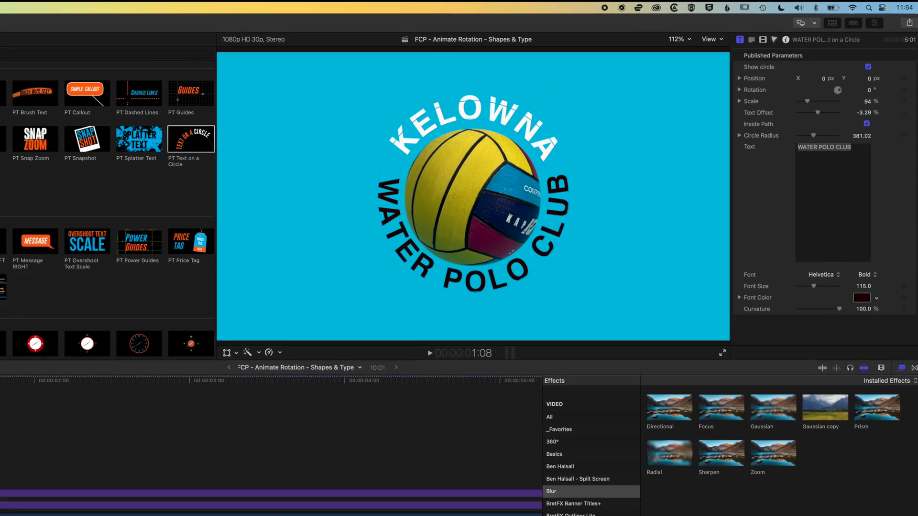
Step: Move the KELOWNA title clip about 19 frames earlier and scrub to preview it alone
drag(171, 287, 106, 295)
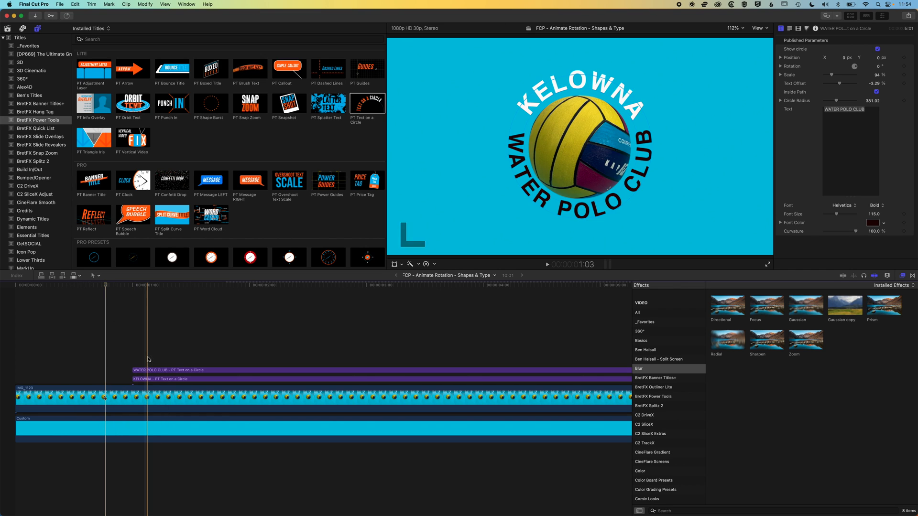
drag(163, 376, 70, 319)
drag(59, 289, 118, 300)
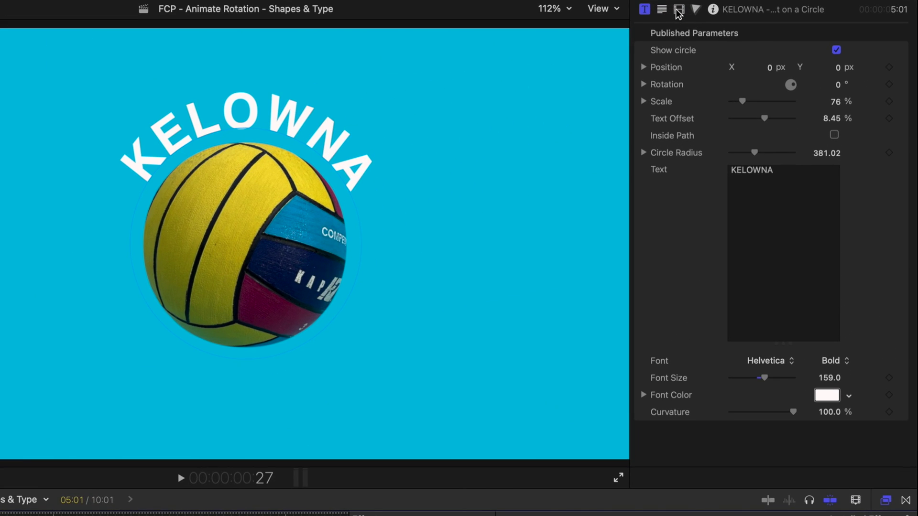
Step: Keyframe KELOWNA's rotation, position and scale, set an earlier rotation of -175.8°, and play
click(678, 13)
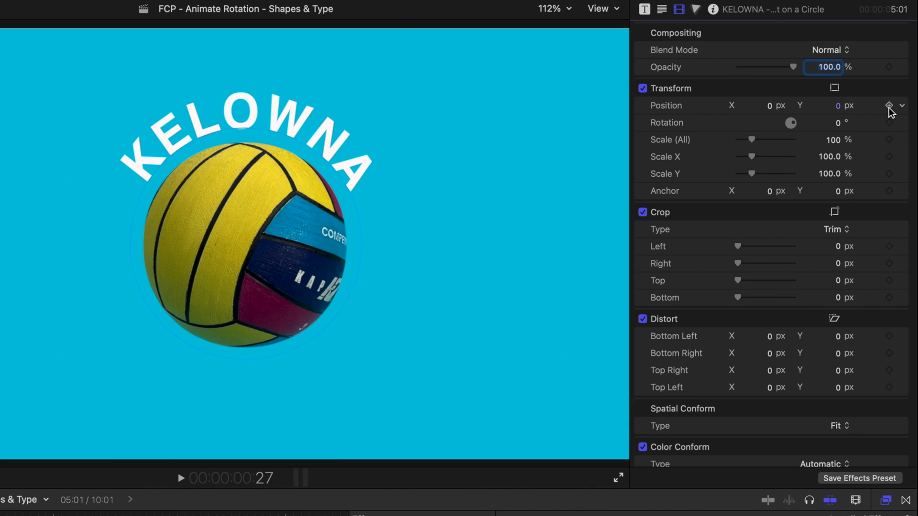
click(888, 123)
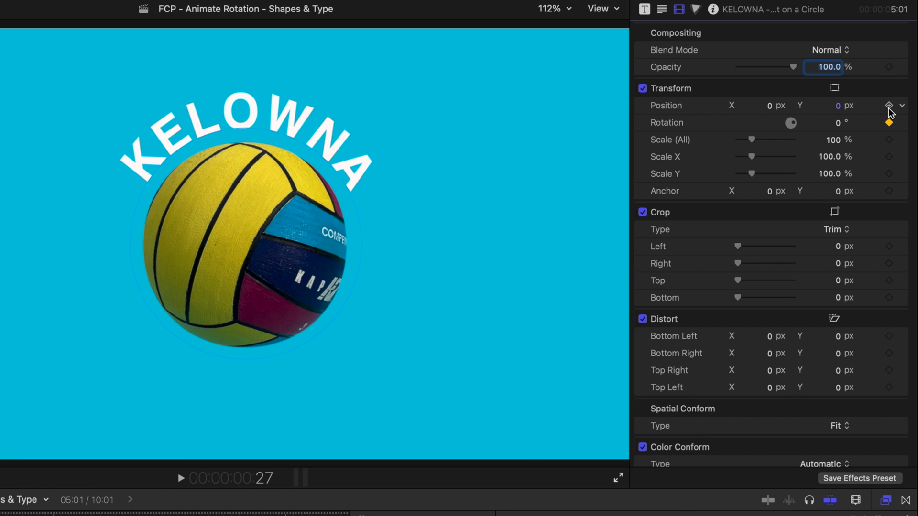
click(889, 106)
click(889, 140)
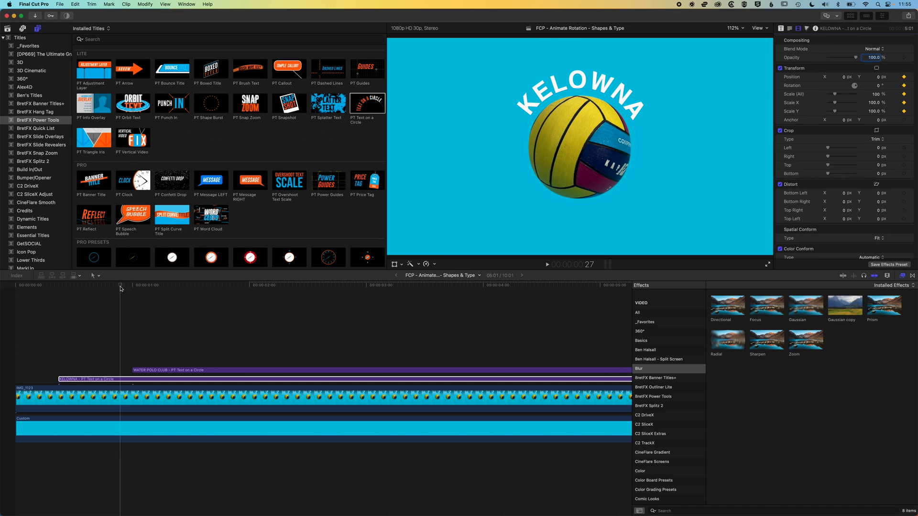
drag(121, 289, 82, 290)
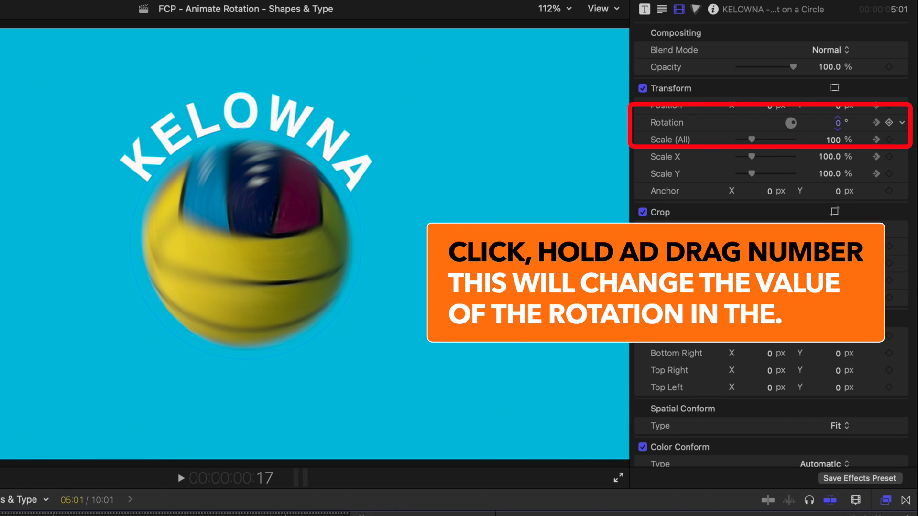
drag(838, 123, 837, 122)
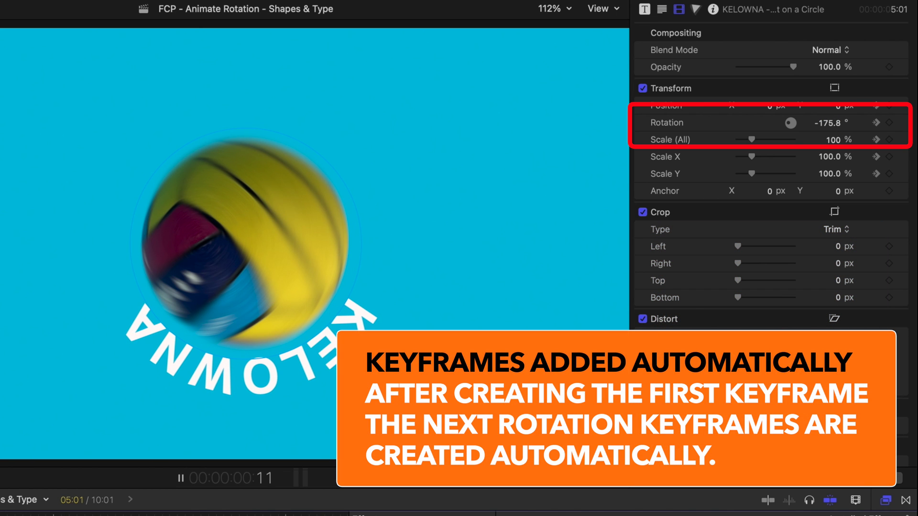
key(space)
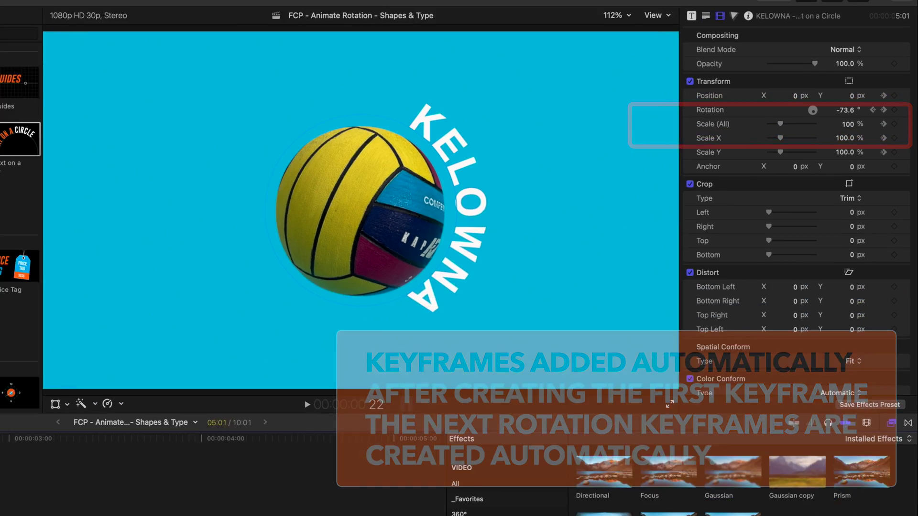
Step: Show KELOWNA's video animation and move its ending keyframe to about 01:00:00:16, replaying to check
right_click(102, 380)
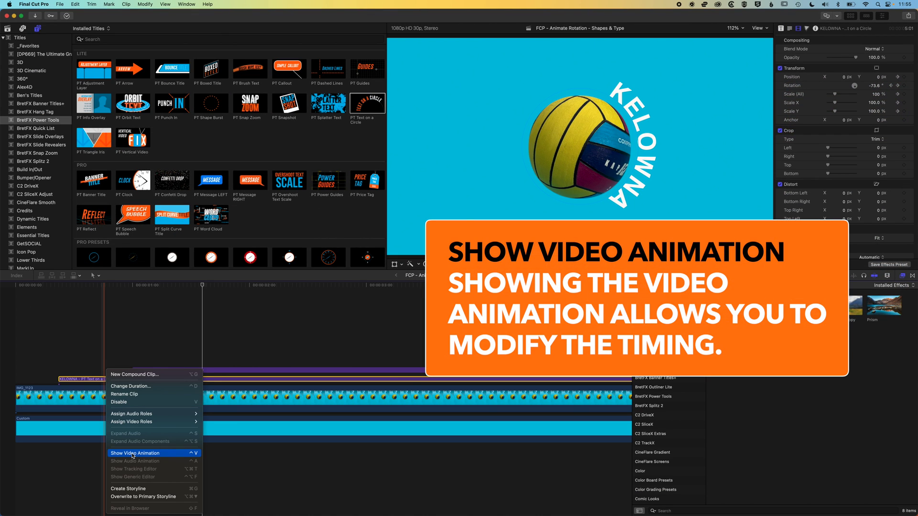
click(133, 454)
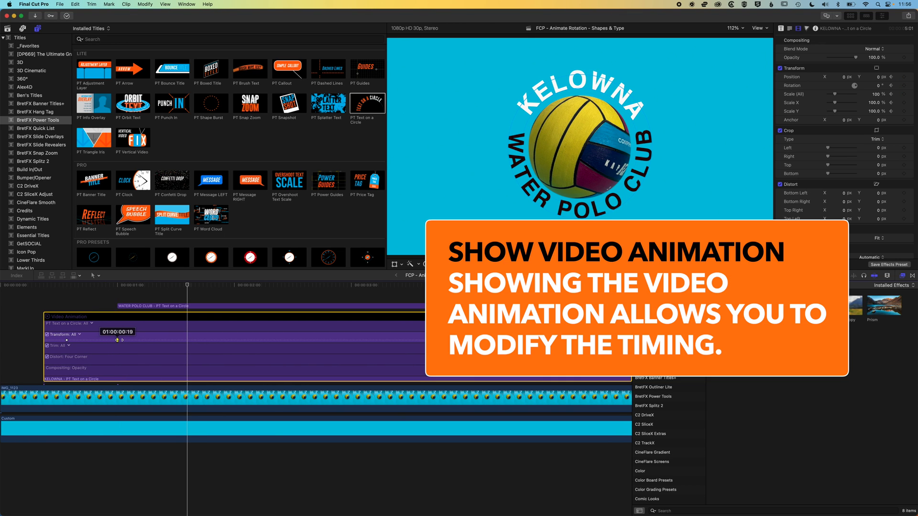
drag(117, 340, 125, 340)
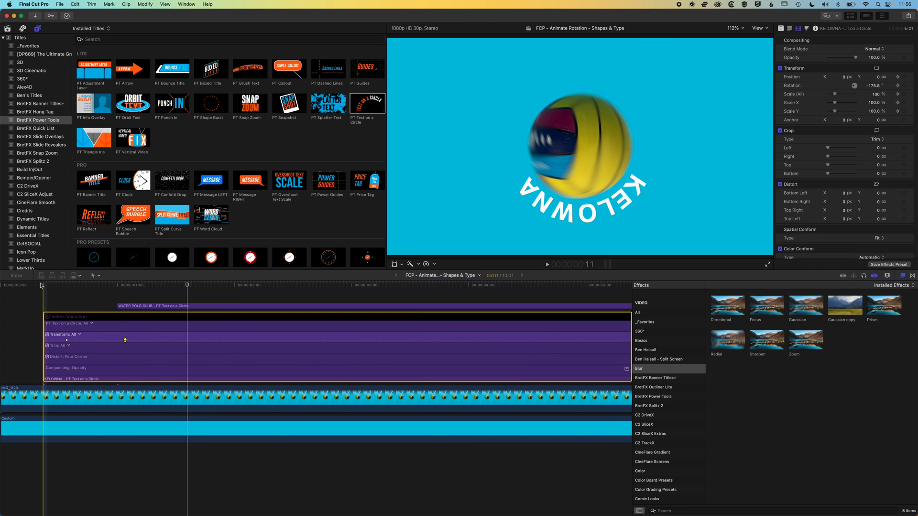
key(l)
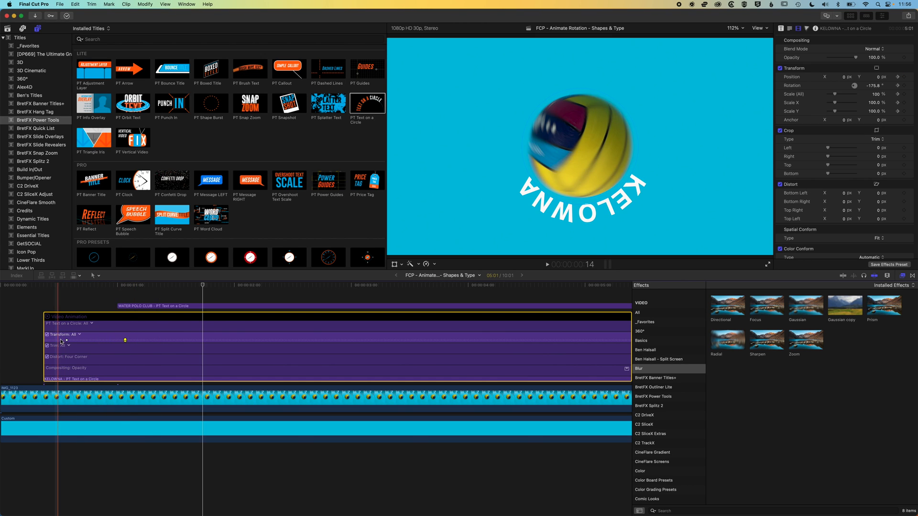
key(space)
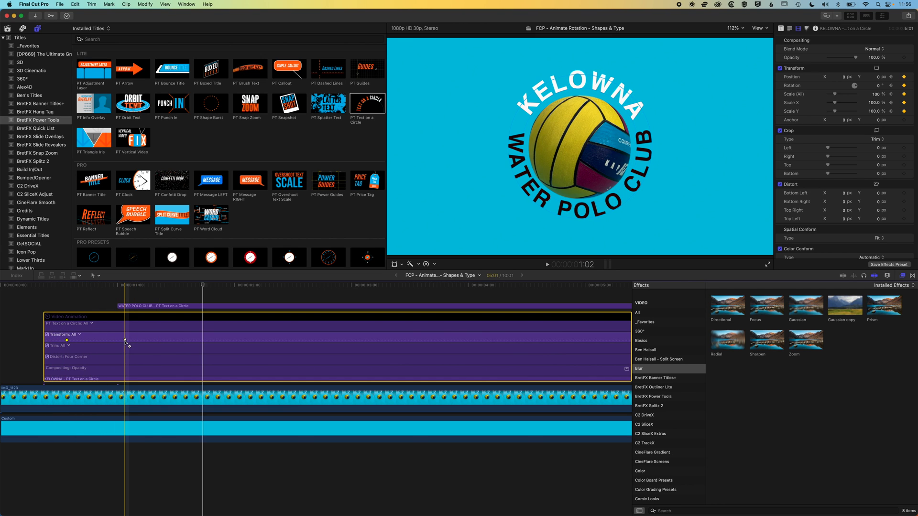
drag(126, 340, 118, 341)
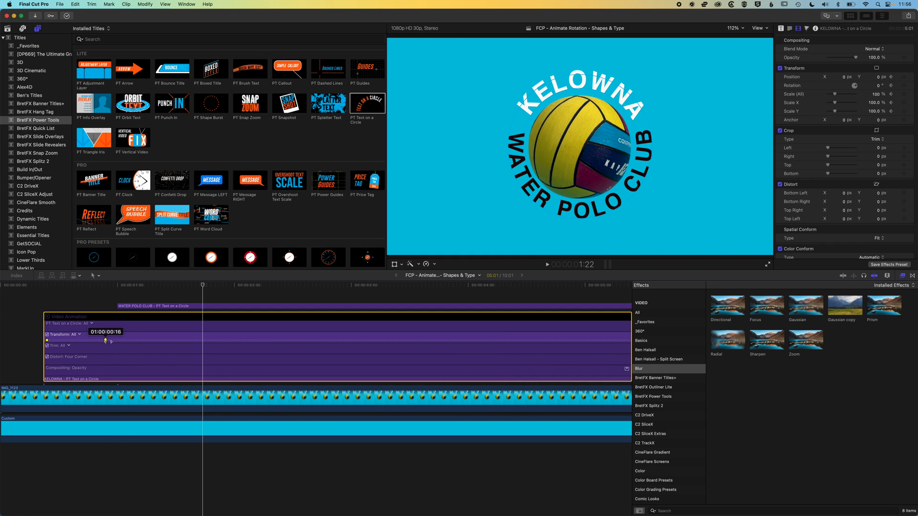
click(37, 300)
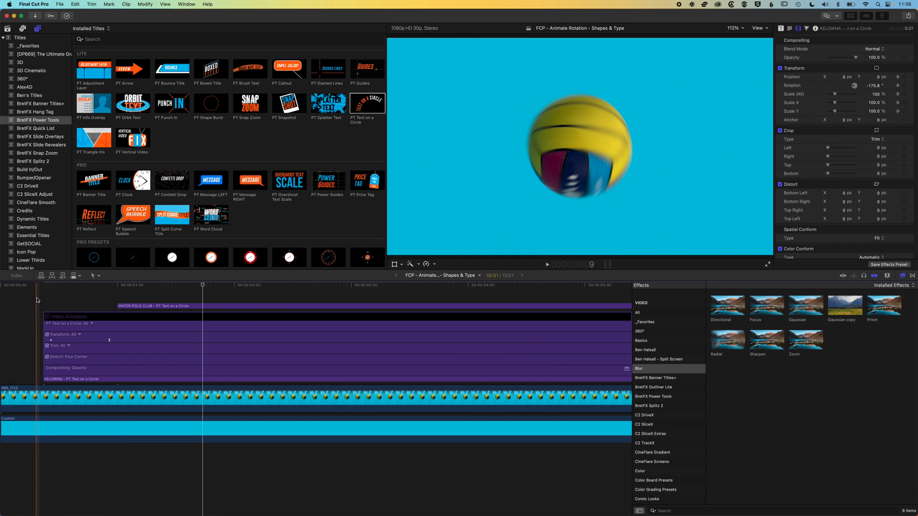
key(space)
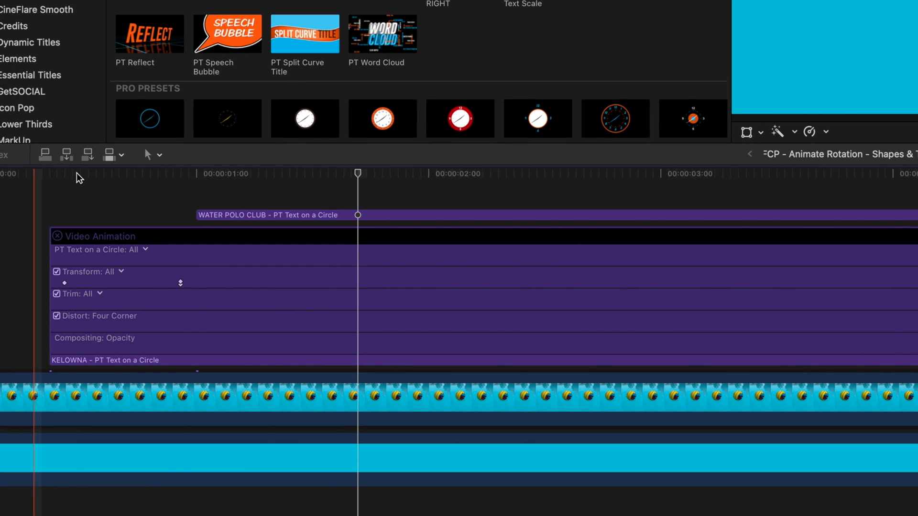
drag(79, 178, 64, 174)
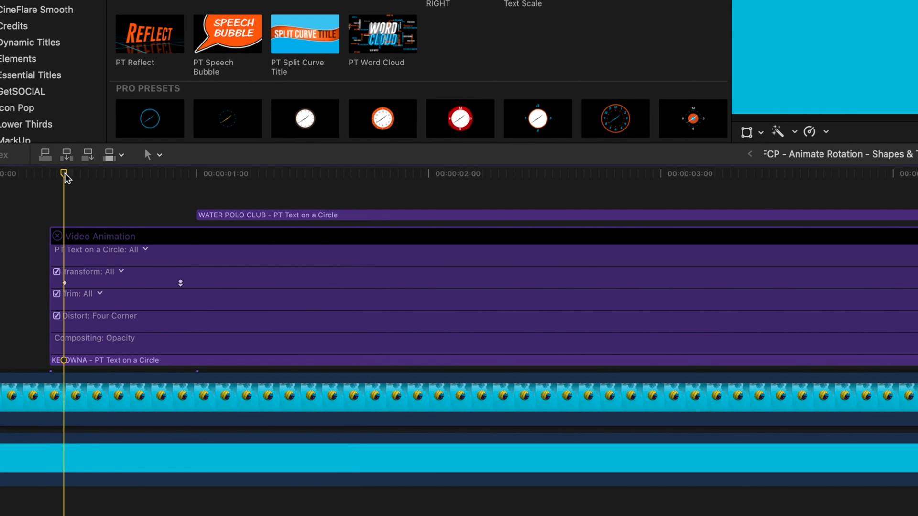
Step: Add a Cross Dissolve to the KELOWNA title's start, shorten it to a few frames, and preview the fade-in
click(57, 236)
click(52, 360)
key(super+t)
key(super+t)
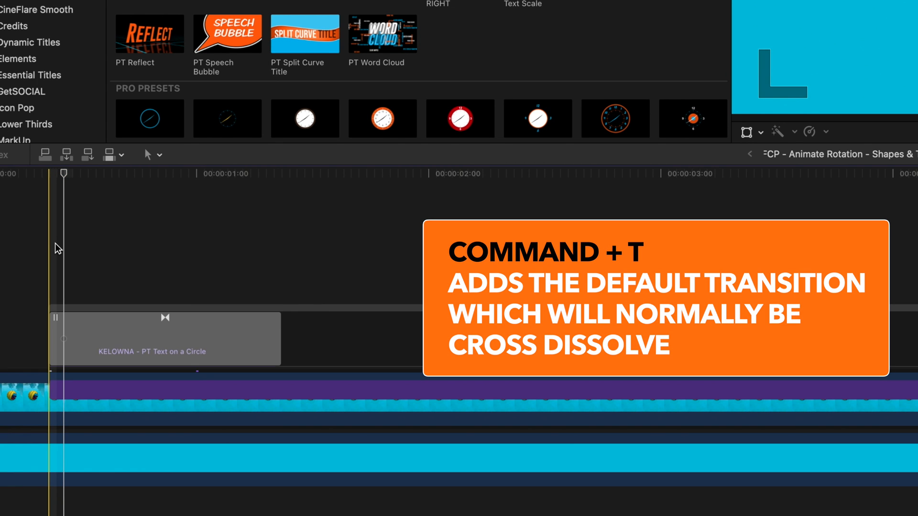
drag(289, 336, 95, 336)
click(50, 174)
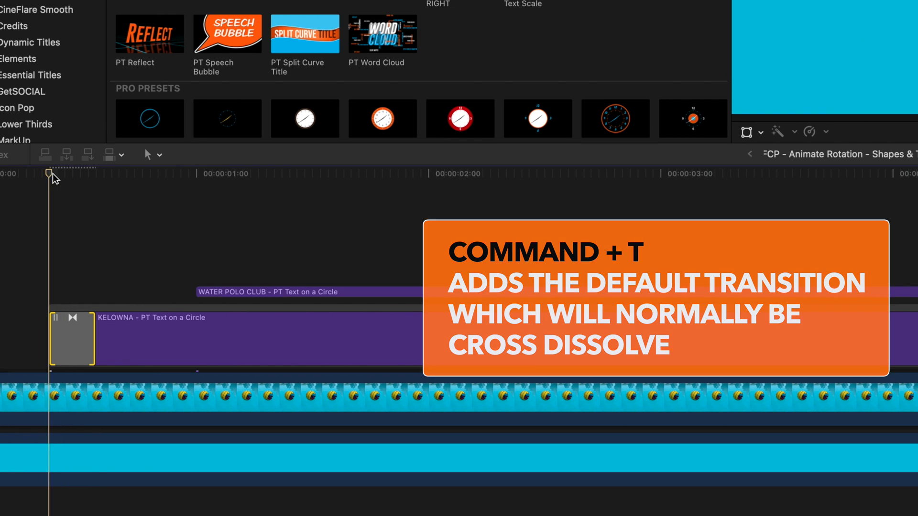
key(space)
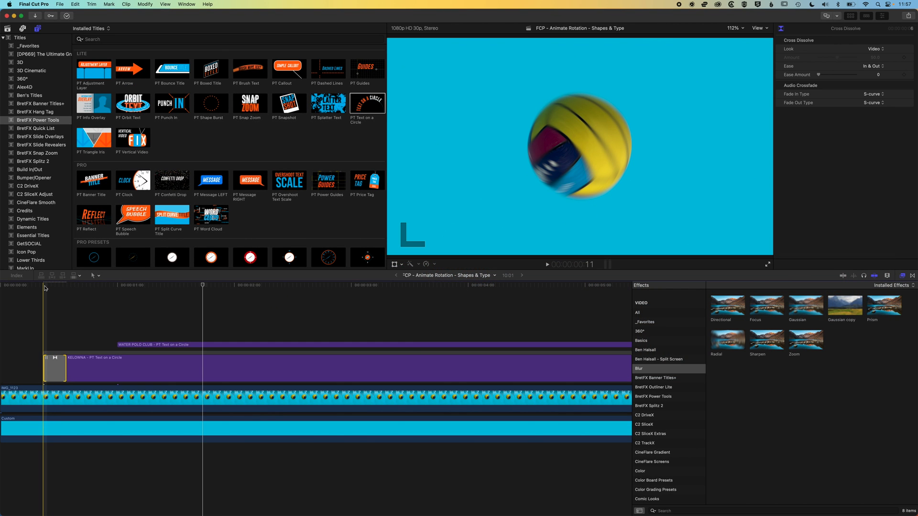
key(space)
click(114, 368)
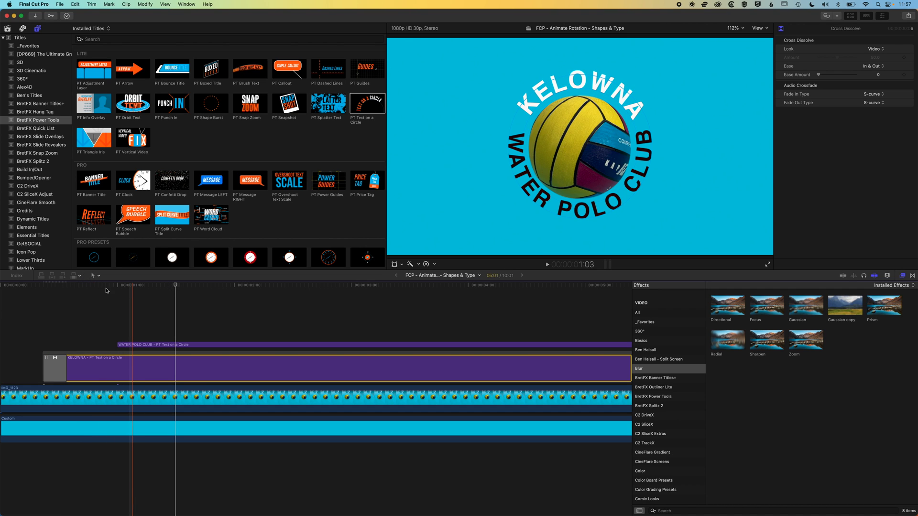
Step: Apply the Blur > Radial effect to the KELOWNA title and lower its Amount to 3.9
mouse_move(106, 286)
mouse_down()
mouse_move(97, 287)
mouse_move(112, 289)
mouse_up()
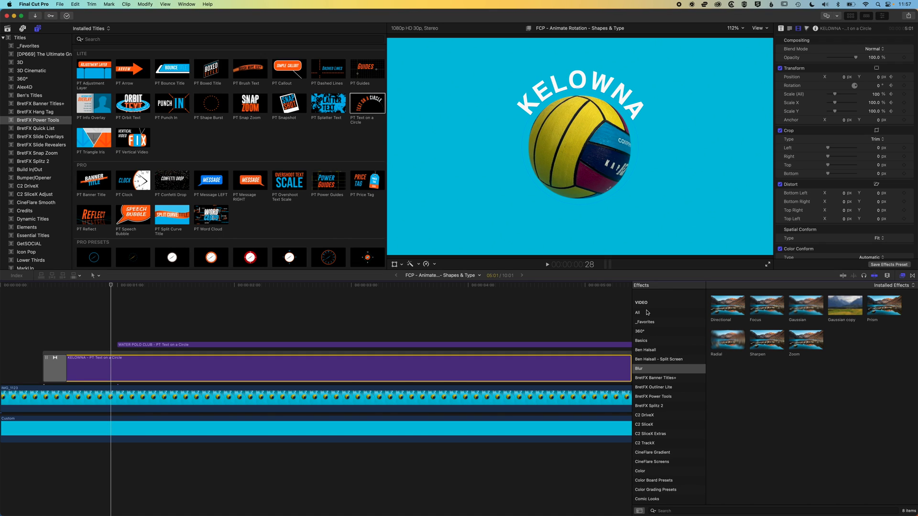
click(647, 312)
click(677, 368)
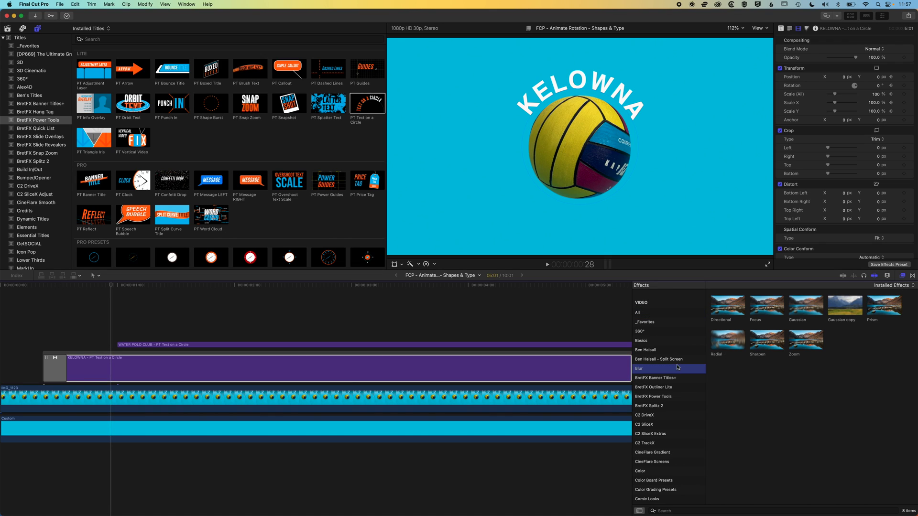
click(727, 345)
drag(716, 342, 203, 373)
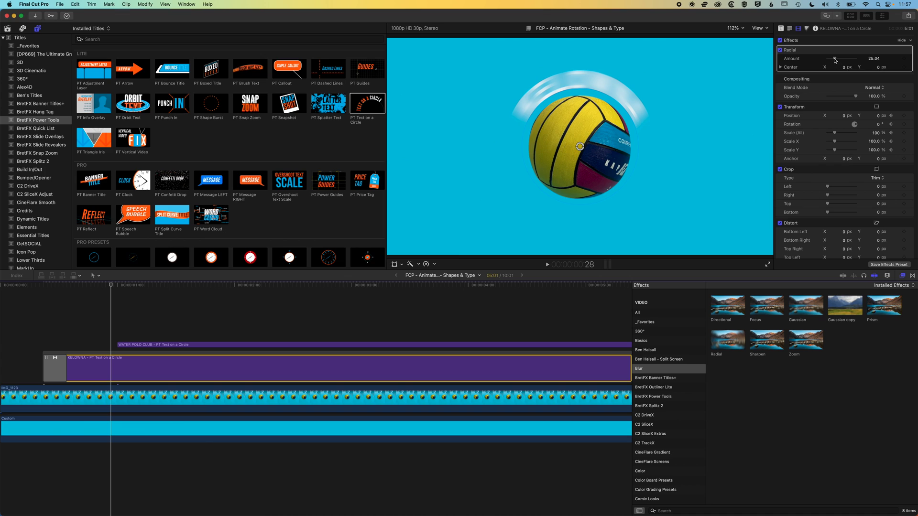
drag(835, 60, 829, 62)
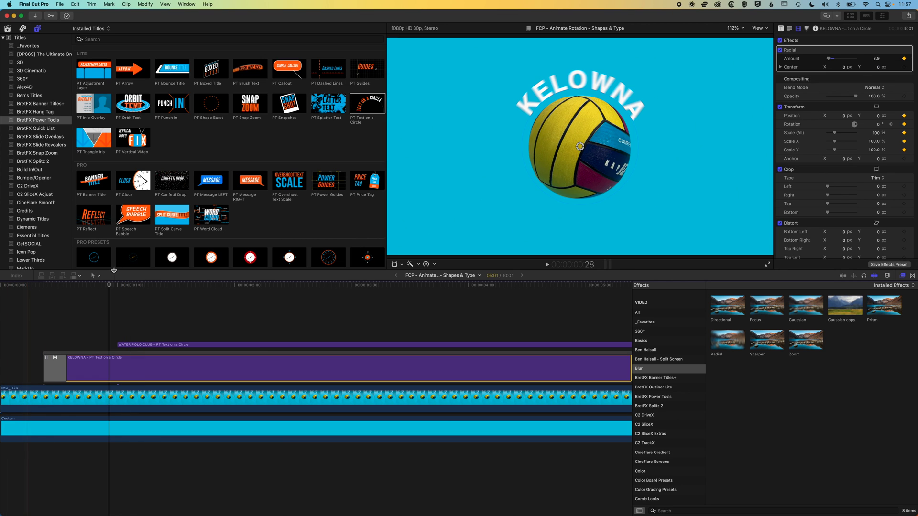
mouse_move(108, 287)
mouse_down()
mouse_move(46, 288)
mouse_move(119, 290)
mouse_move(104, 291)
mouse_up()
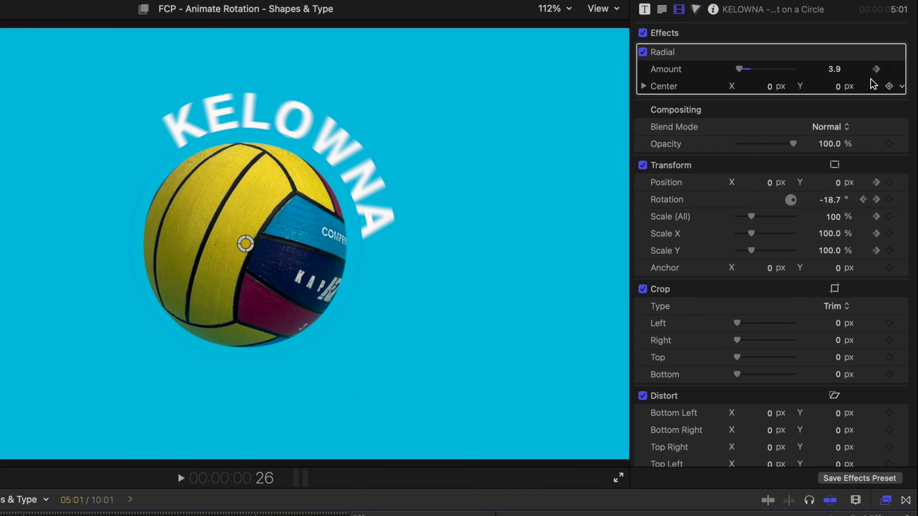
Step: Keyframe the Radial Amount at 3.9, set it to 0 where the spin ends, and preview
click(889, 70)
click(876, 70)
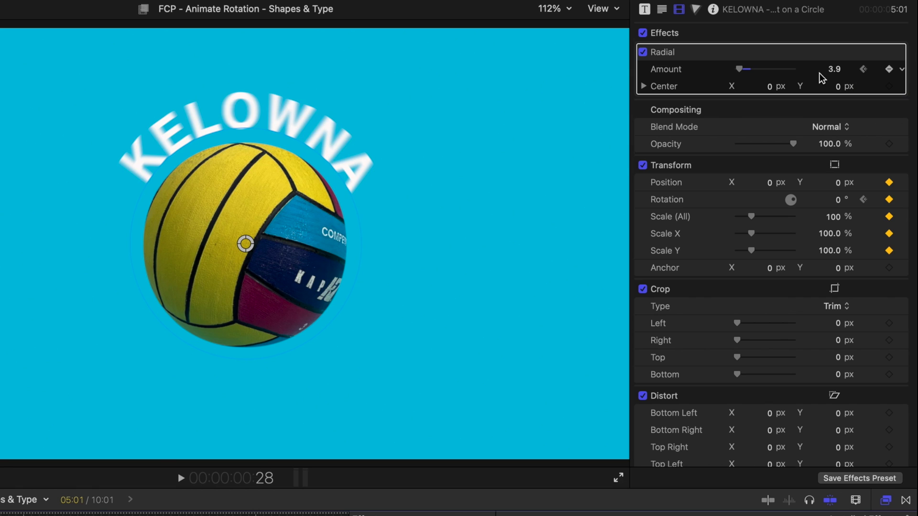
drag(743, 72, 683, 72)
key(space)
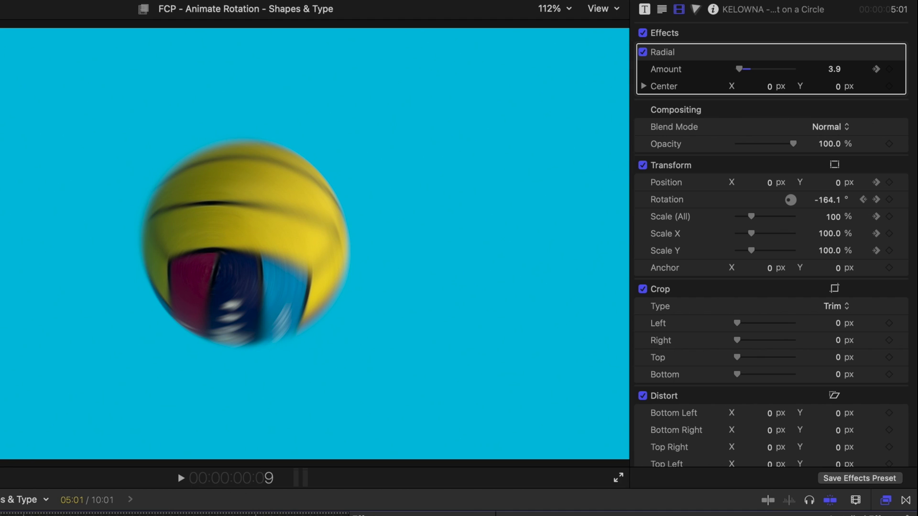
key(space)
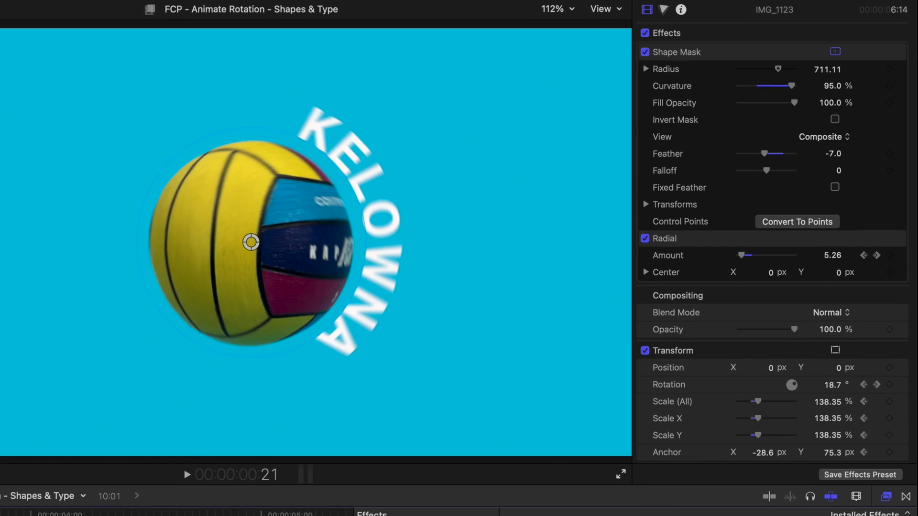
drag(85, 287, 130, 292)
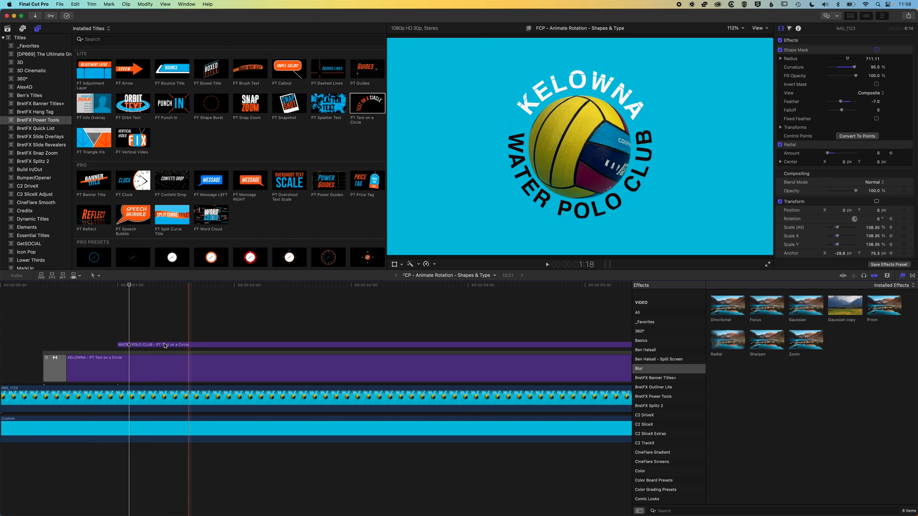
Step: Move WATER POLO CLUB earlier and keyframe its position, rotation and scale at 1:04
mouse_move(164, 346)
mouse_down()
mouse_move(176, 347)
mouse_move(164, 340)
mouse_up()
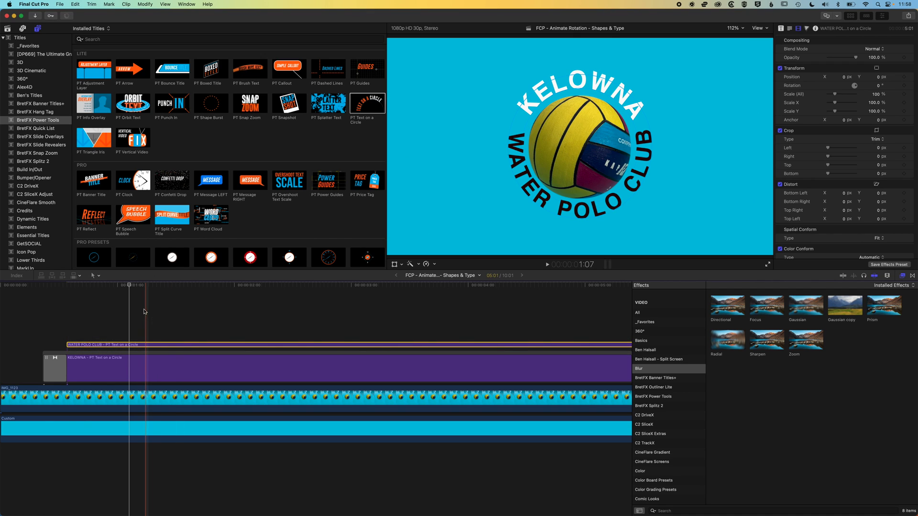
click(132, 287)
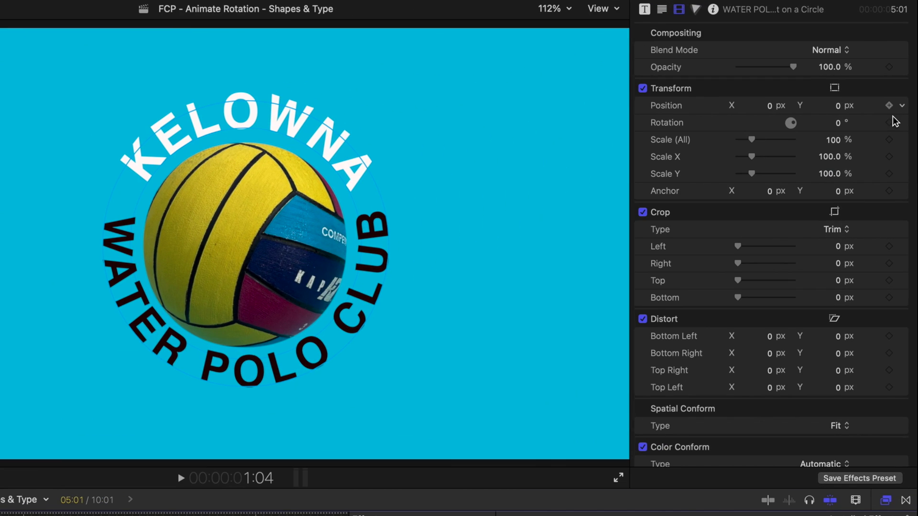
click(889, 105)
click(889, 122)
click(889, 140)
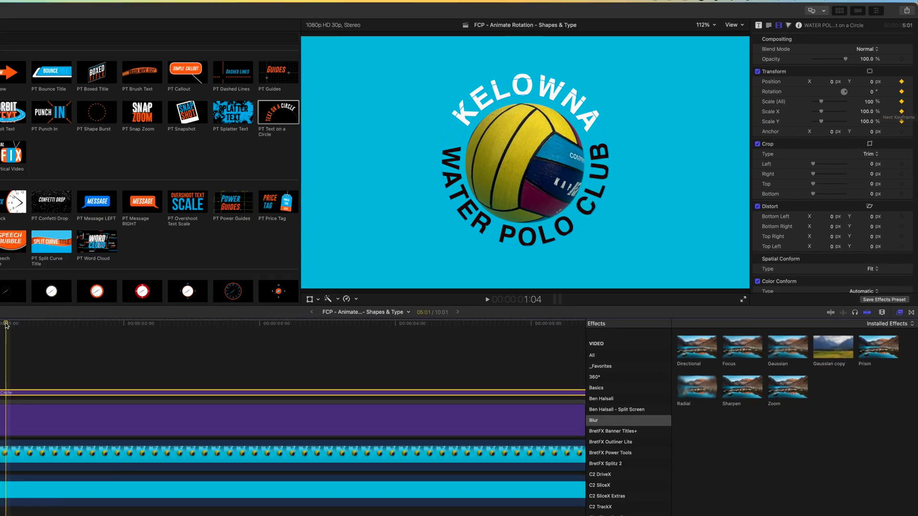
key(Left)
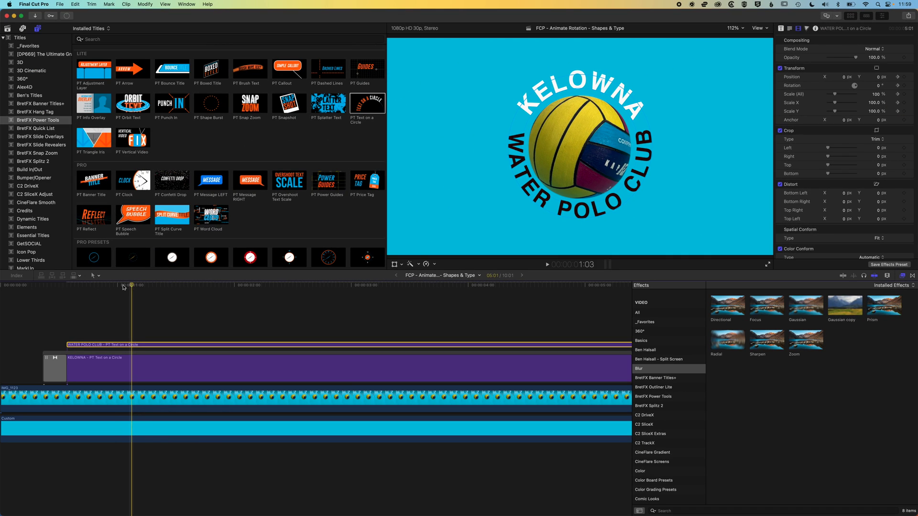
drag(123, 287, 83, 290)
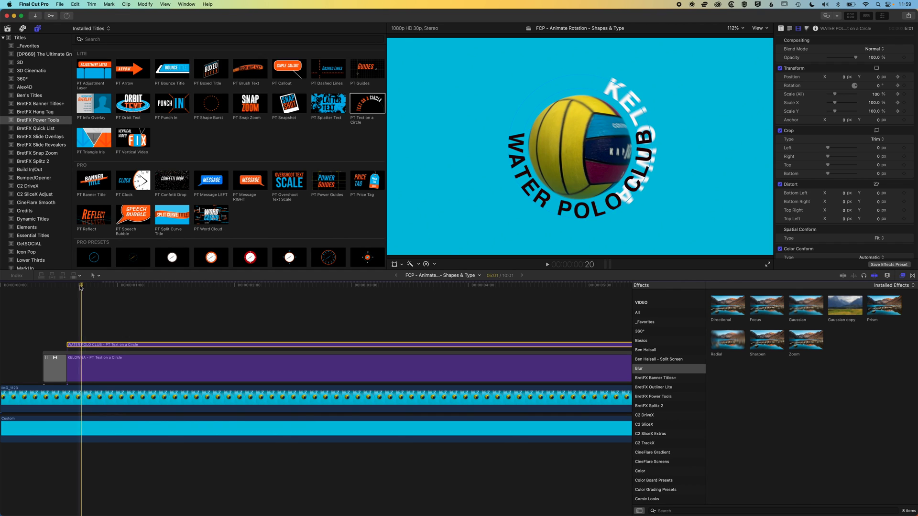
key(Up)
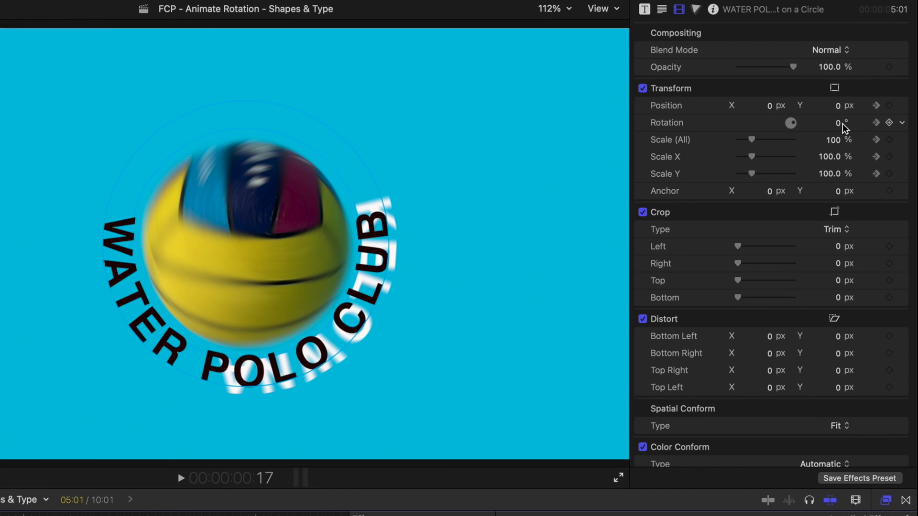
Step: At the clip start, rotate WATER POLO CLUB to a large negative angle and enlarge its scale
click(841, 123)
key(Tab)
mouse_move(848, 124)
mouse_down()
mouse_move(808, 126)
mouse_move(836, 126)
mouse_up()
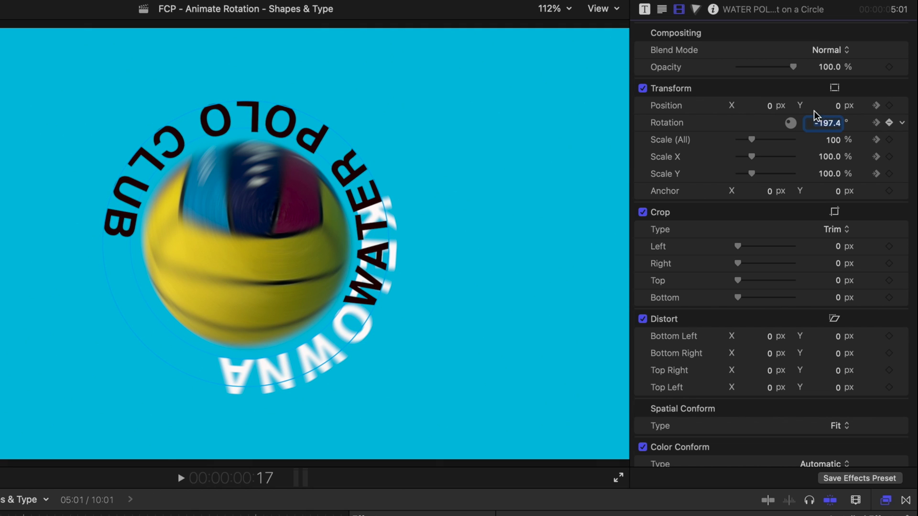
drag(758, 141, 760, 147)
Step: Step through the spin frames and set the title's scale to 138% around frame 29
key(Right)
key(Right)
key(Right)
key(Right)
key(Left)
key(Left)
key(Left)
key(Left)
key(Left)
key(Left)
key(Left)
key(Right)
key(Right)
key(Right)
key(Right)
key(Right)
key(Right)
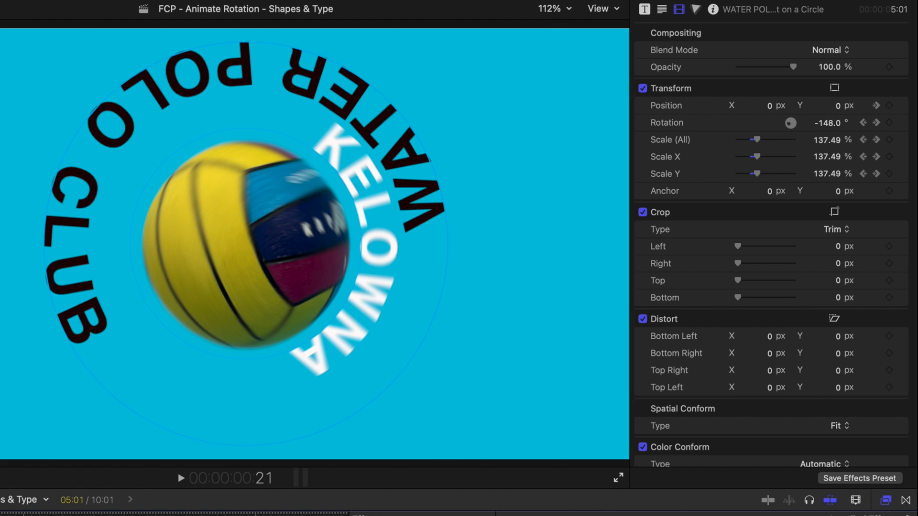
key(Right)
key(Right)
key(Right)
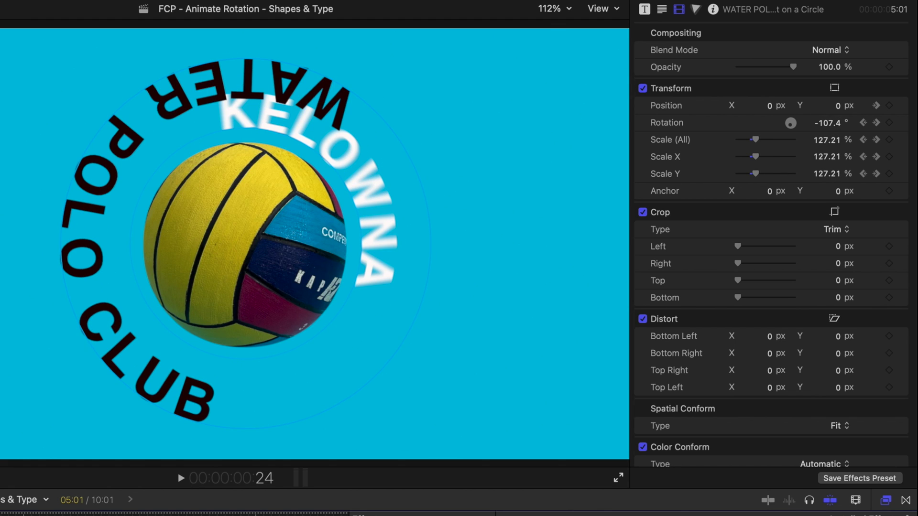
key(Right)
key(Right)
key(Right)
key(Right)
key(Right)
key(Right)
key(Right)
key(Right)
key(Right)
key(Right)
key(Right)
key(Right)
key(Right)
key(Right)
key(Right)
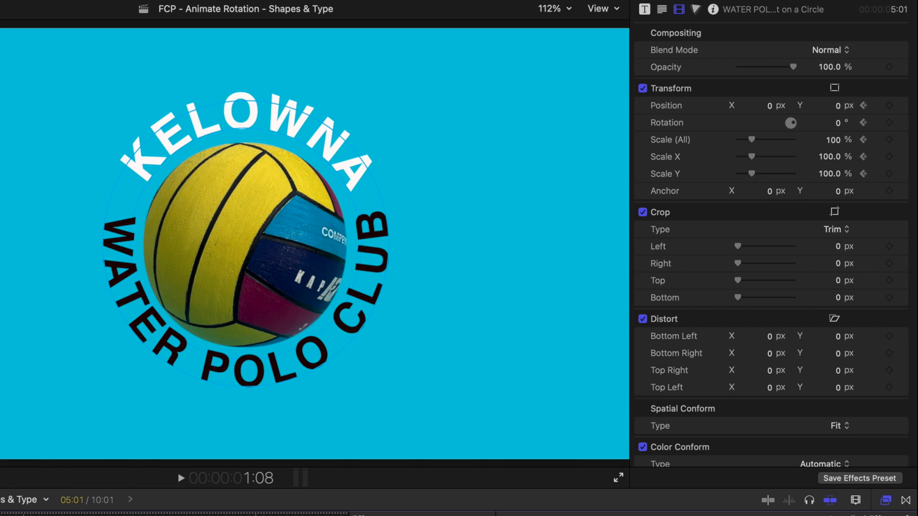
key(Left)
key(Left)
key(Left)
key(Left)
key(Left)
key(Left)
key(Left)
key(Left)
key(Left)
key(Left)
key(Left)
key(Left)
key(Left)
key(Left)
key(Right)
key(Right)
key(Right)
key(Left)
key(Left)
key(Left)
key(Right)
key(Right)
key(Right)
key(Right)
key(Right)
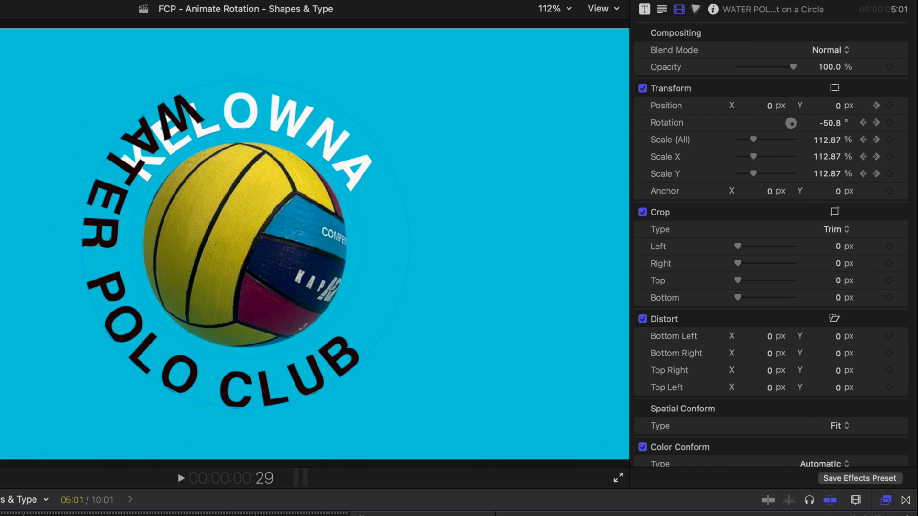
key(Left)
key(Right)
drag(754, 143, 759, 144)
key(Left)
key(Left)
key(Left)
key(Left)
key(Left)
key(Left)
key(Left)
key(Left)
key(Left)
key(Left)
key(Left)
key(Left)
Step: Step through the frames to check the title settles upright at normal scale
key(Right)
key(Right)
key(Right)
key(Right)
key(Right)
key(Right)
key(Right)
key(Right)
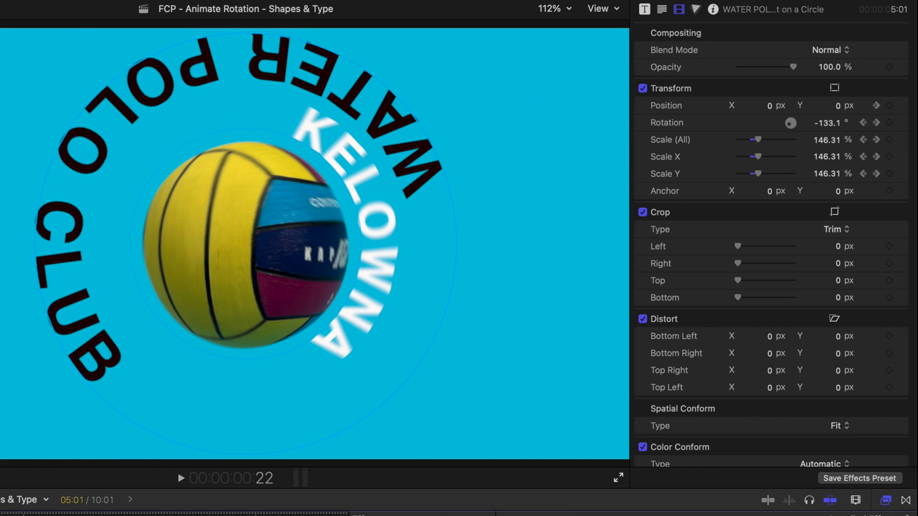
key(Right)
key(Right)
key(Right)
key(Right)
key(Right)
key(Right)
key(Right)
key(Right)
key(Right)
key(Right)
key(Right)
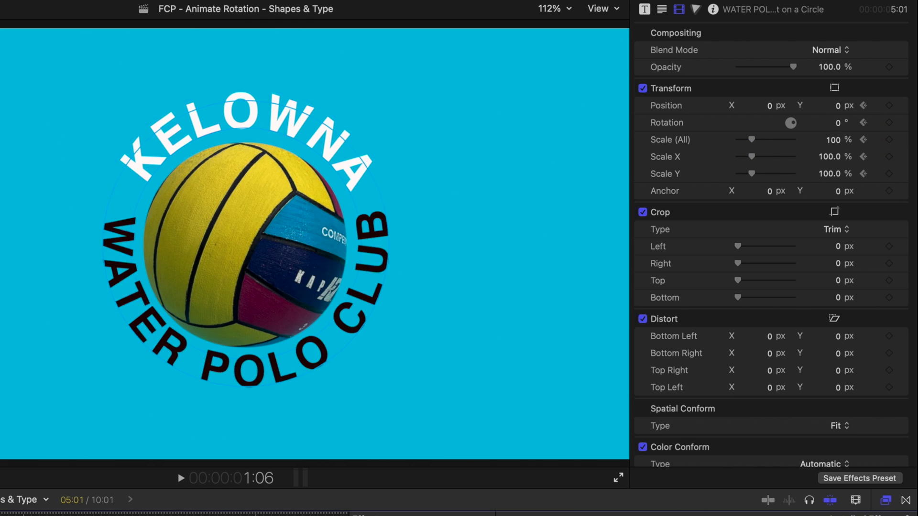
key(Left)
key(Left)
key(Left)
key(Left)
key(Left)
key(Left)
key(Left)
key(Left)
key(Left)
key(Left)
key(Left)
key(Left)
key(Left)
key(Left)
key(Left)
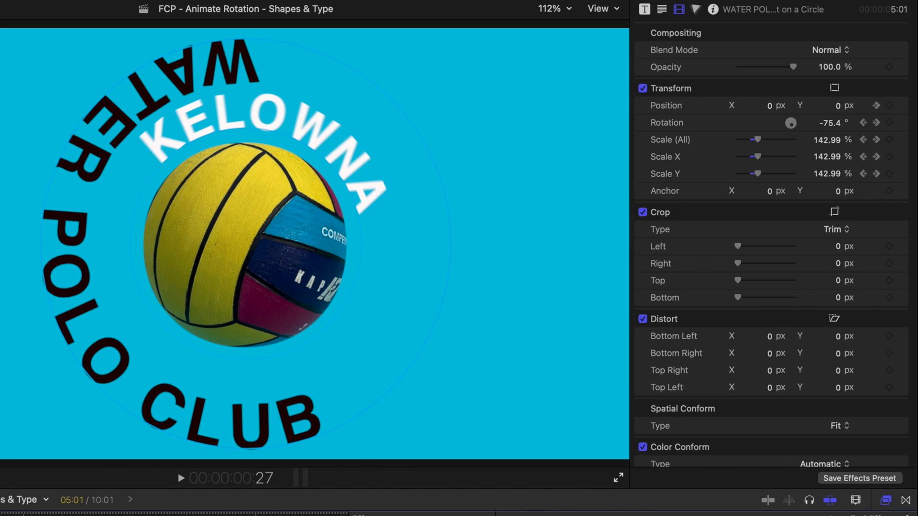
key(Right)
key(Right)
key(Right)
key(Right)
key(Right)
key(Left)
key(Left)
key(Right)
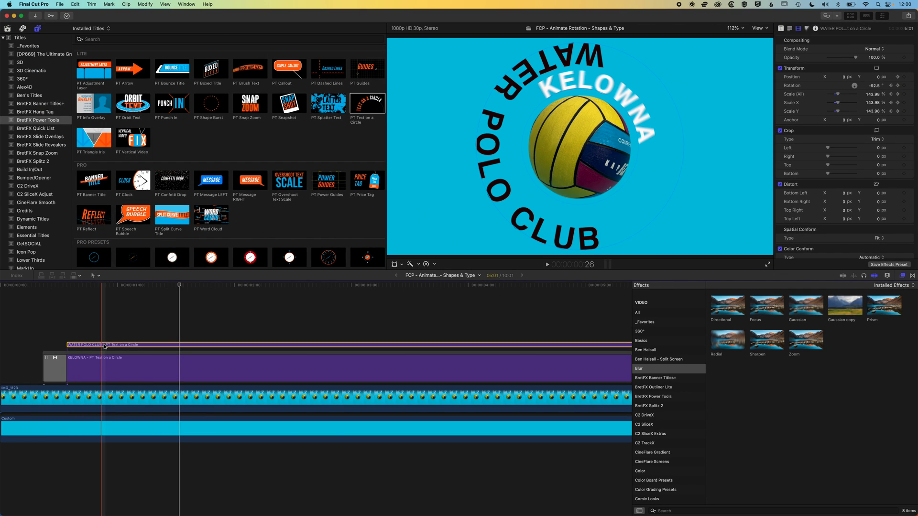
drag(105, 346, 131, 346)
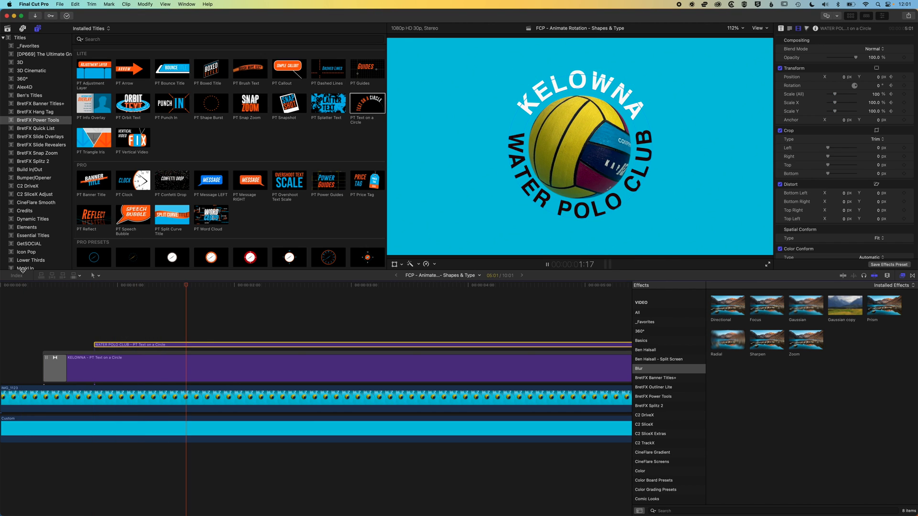
key(space)
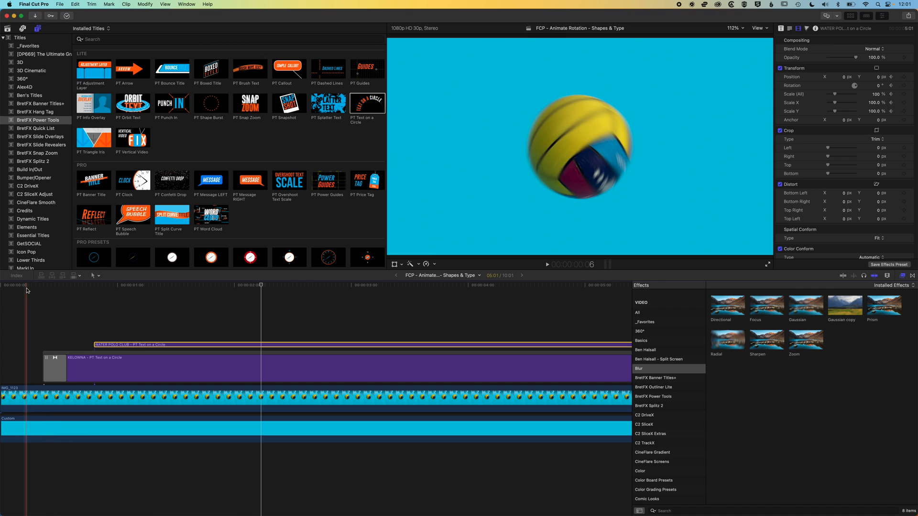
click(23, 291)
key(space)
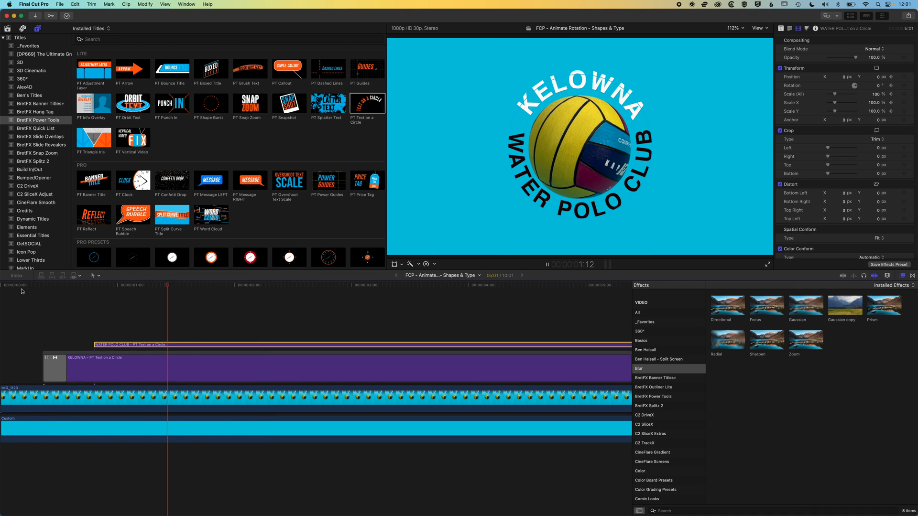
key(space)
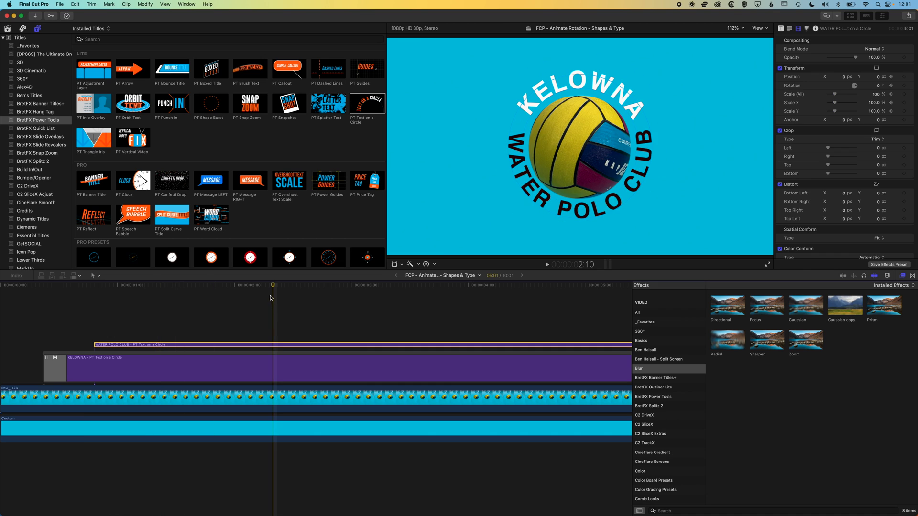
drag(225, 287, 191, 296)
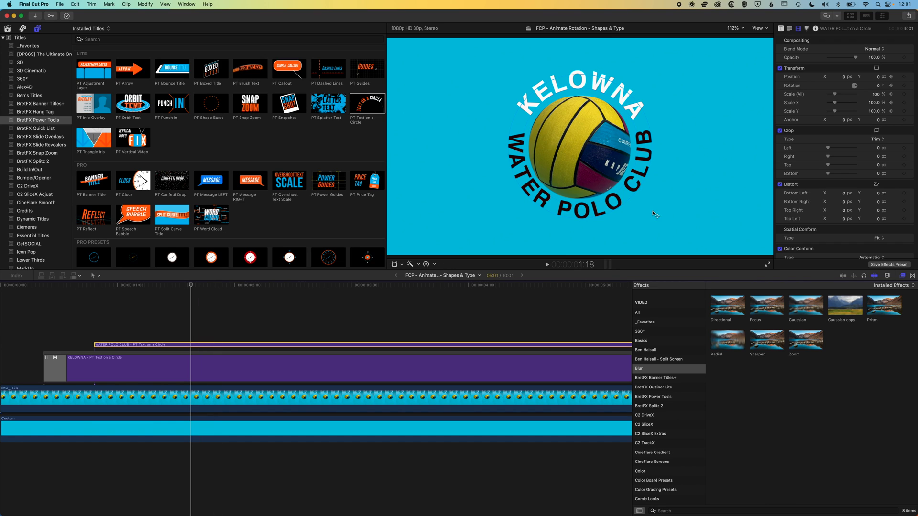
Step: Apply Radial blur to WATER POLO CLUB, keyframed from Amount 11.11 down to 0 as it spins in
drag(728, 340, 386, 347)
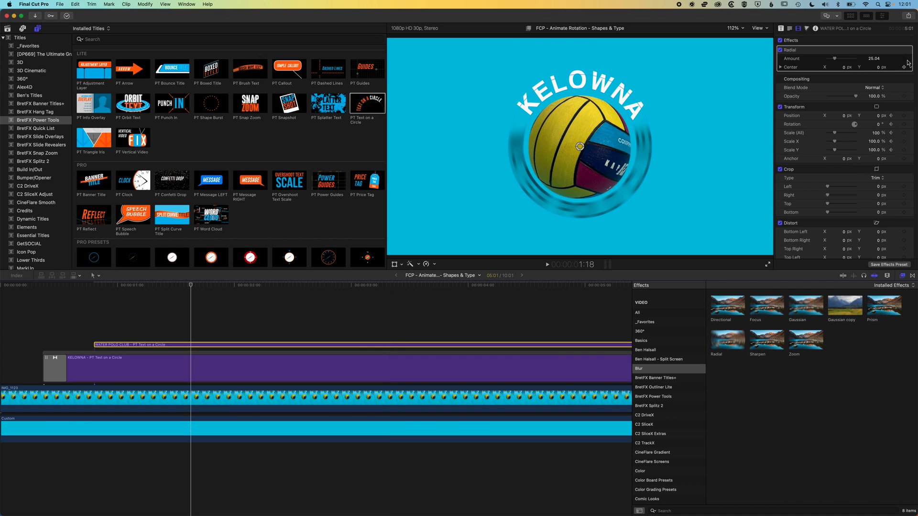
key(Left)
drag(834, 58, 826, 58)
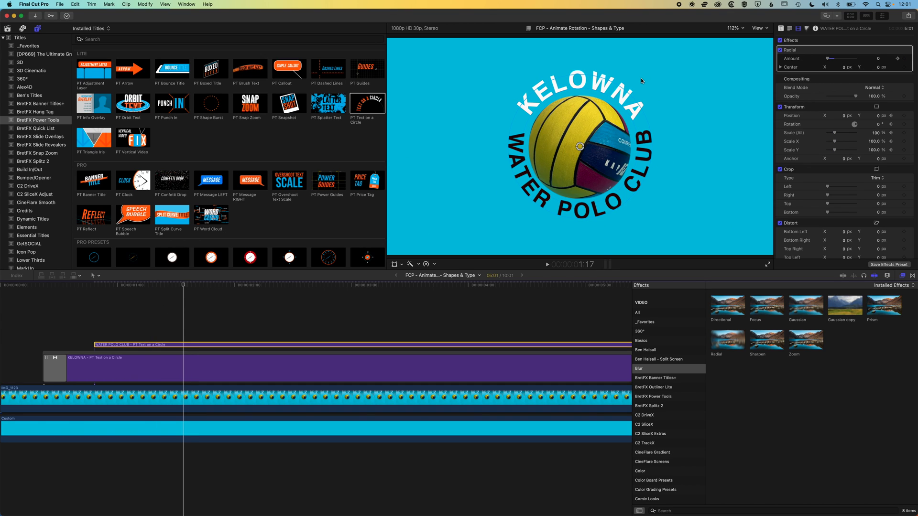
key(Left)
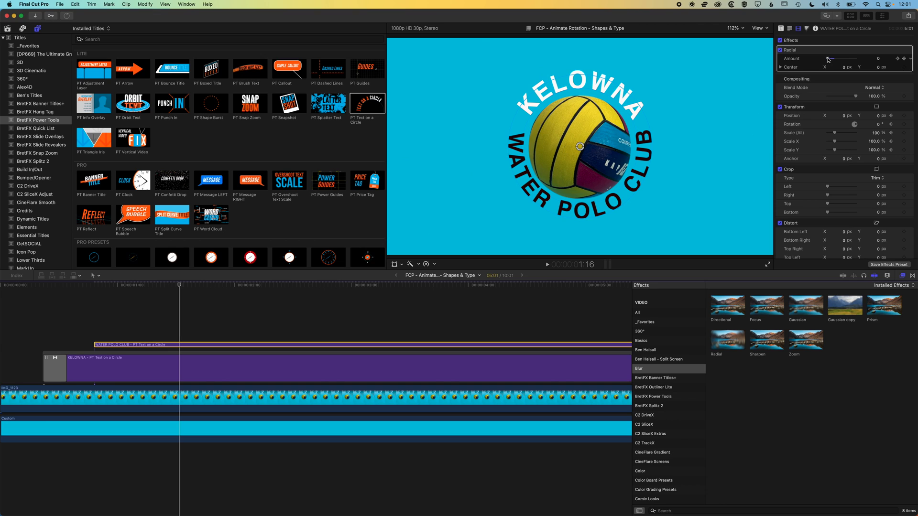
drag(830, 59, 830, 59)
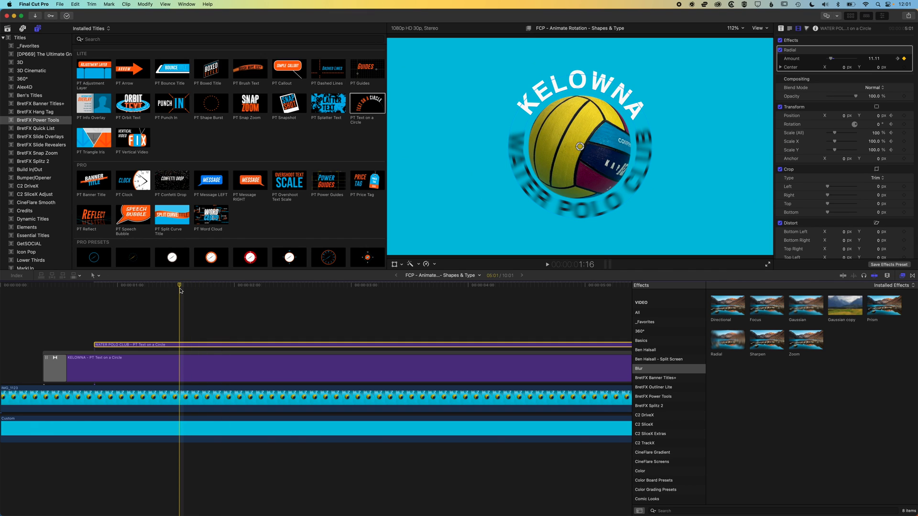
drag(175, 288, 94, 293)
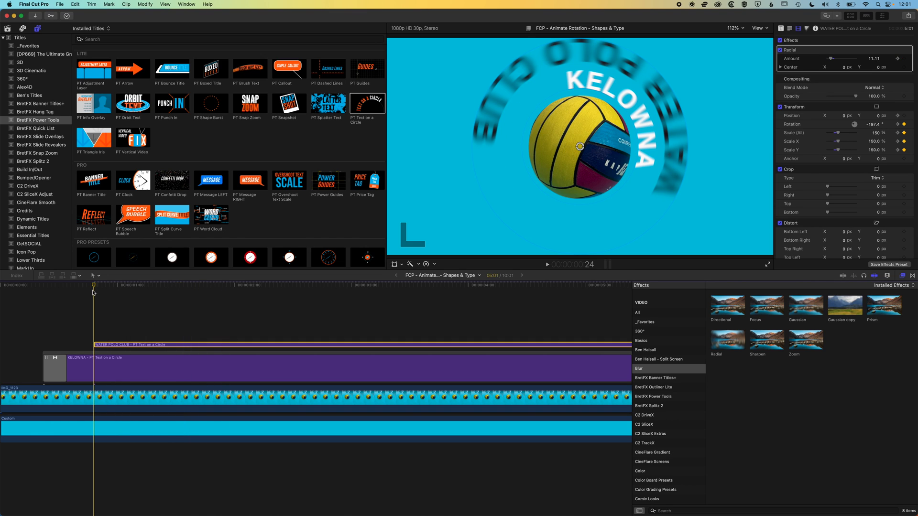
Step: Add a short Cross Dissolve to the WATER POLO CLUB title's start and preview the fade-in
click(95, 344)
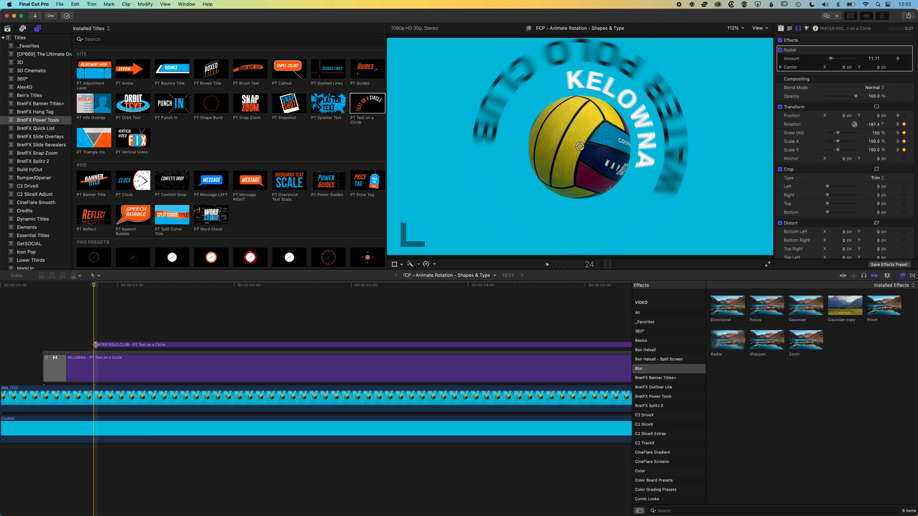
key(super+t)
drag(122, 331, 114, 331)
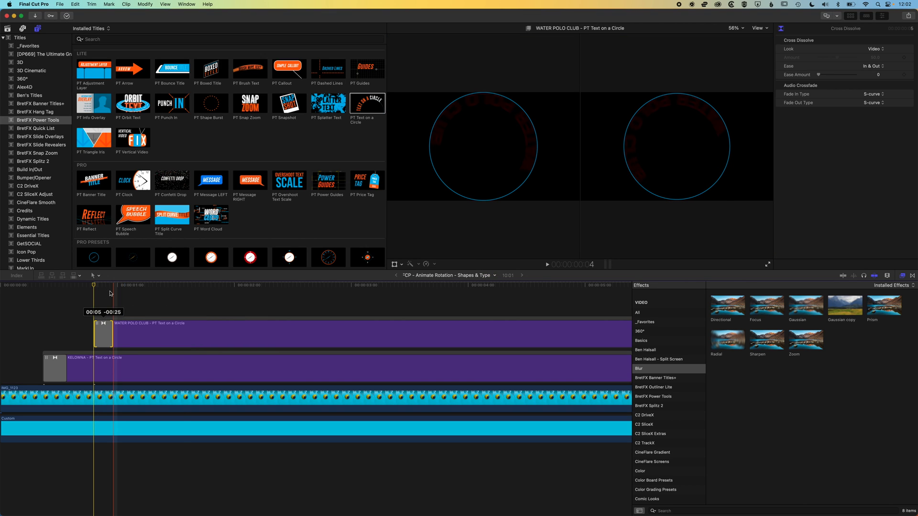
drag(110, 293, 110, 293)
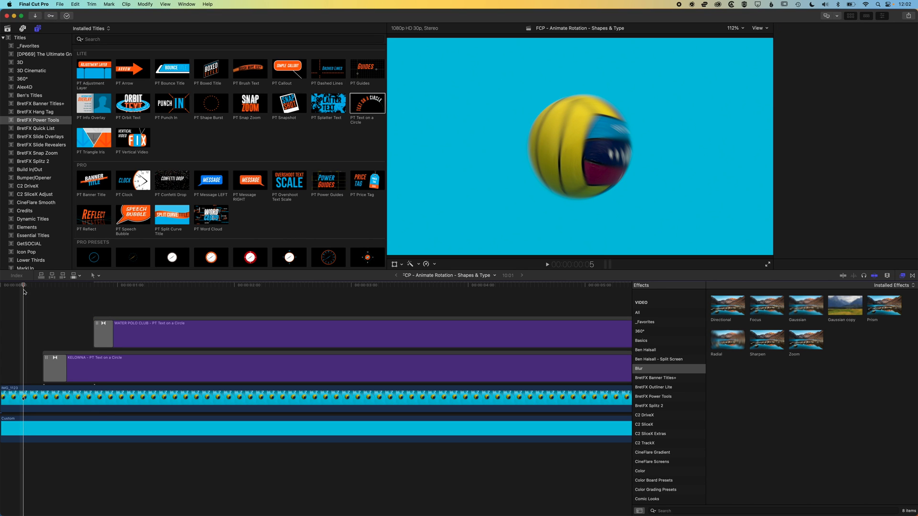
key(space)
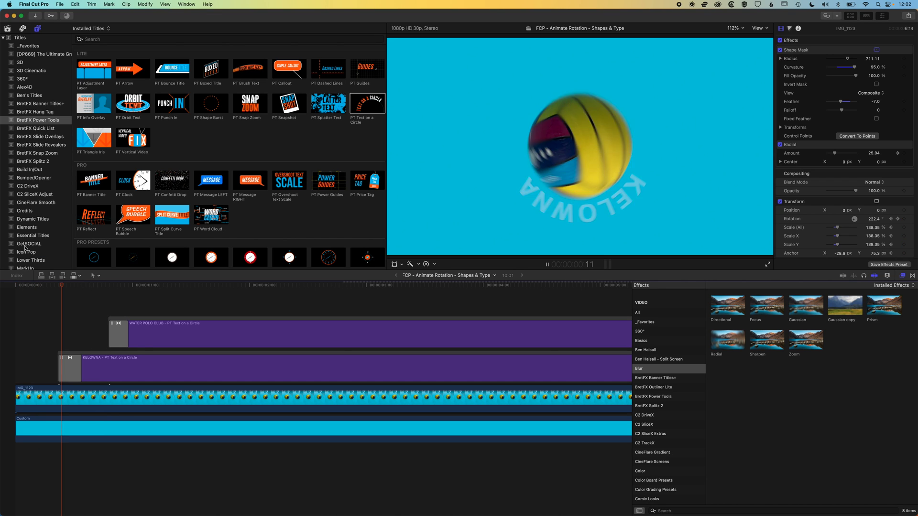
key(space)
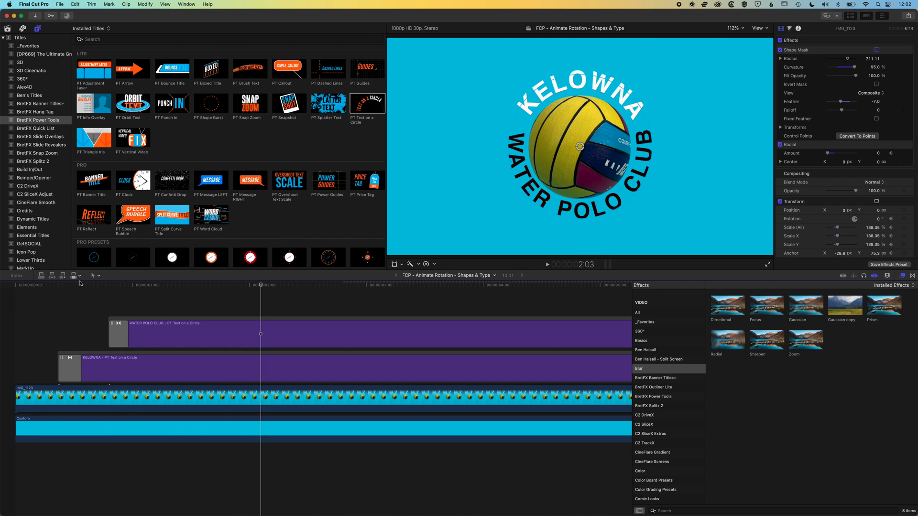
Step: In WATER POLO CLUB's animation lanes, move Radial and Transform keyframes earlier and delete one Transform keyframe
click(172, 341)
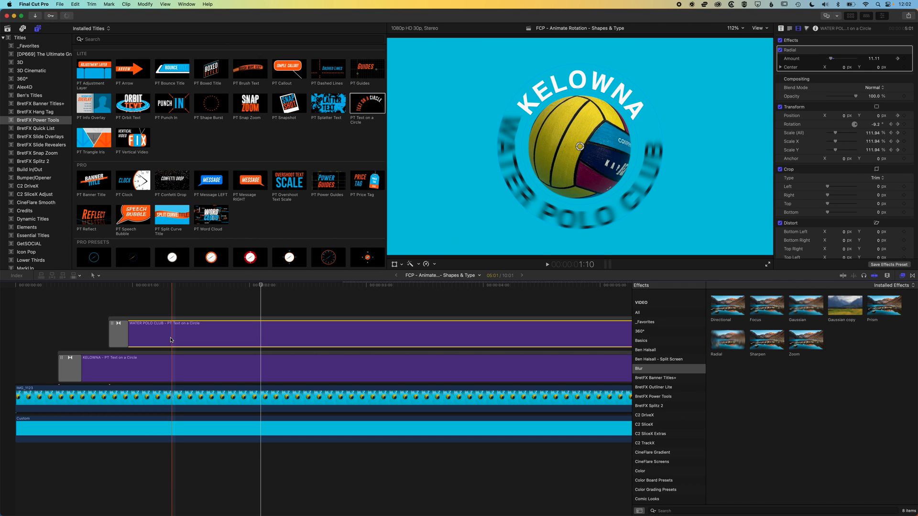
right_click(171, 340)
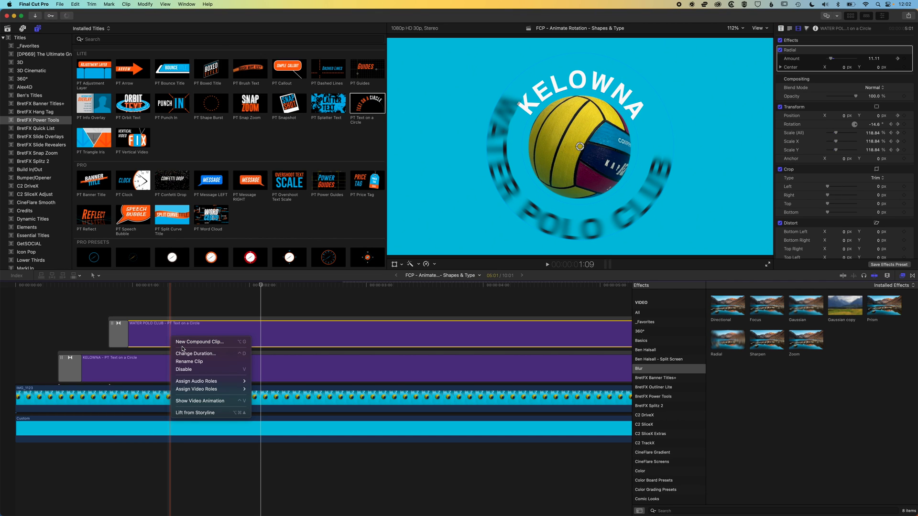
click(193, 401)
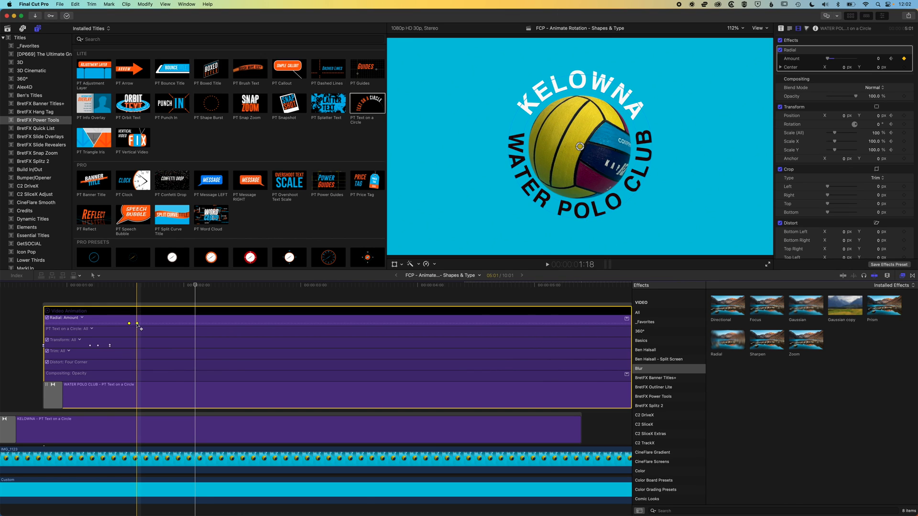
drag(137, 324, 117, 324)
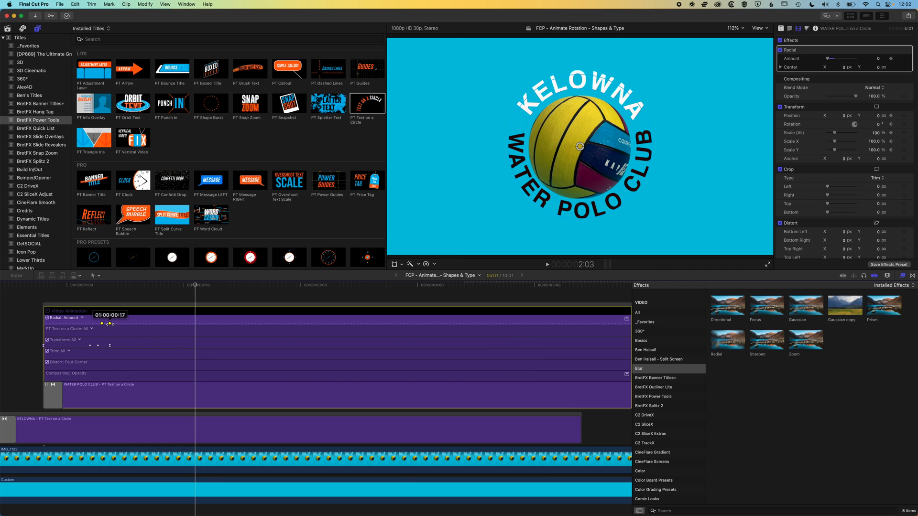
click(90, 346)
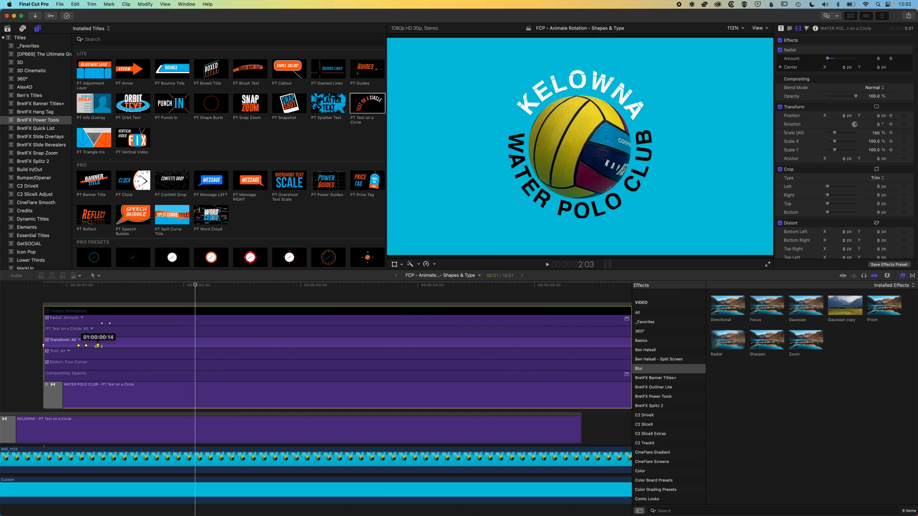
drag(98, 345, 99, 345)
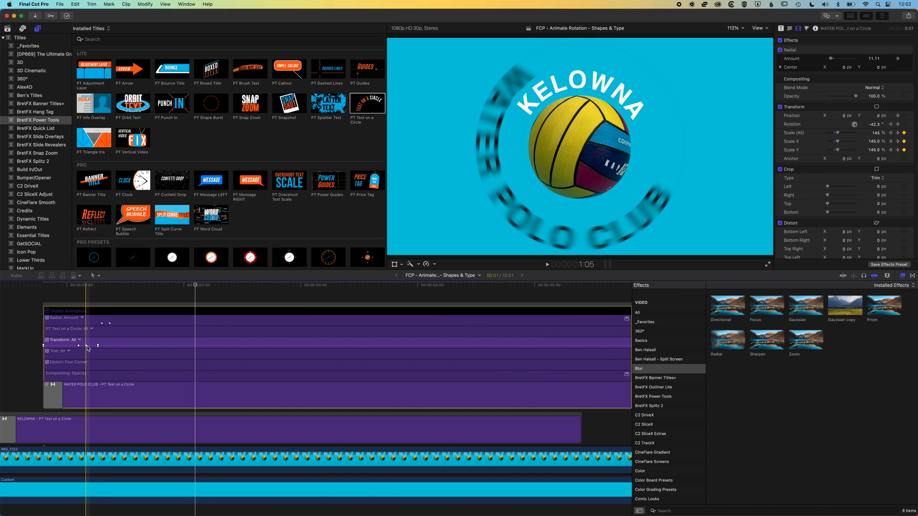
click(110, 350)
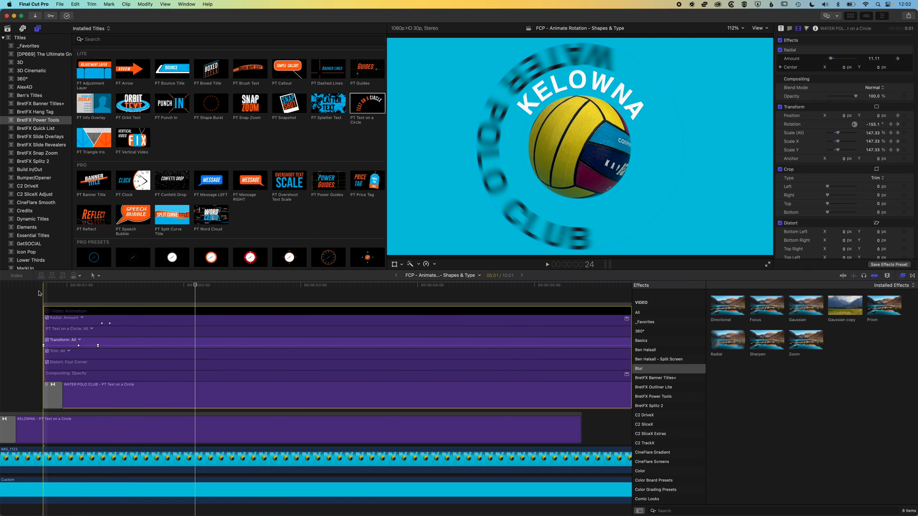
Step: Hide the Video Animation lanes with Ctrl+V and replay the title intro from the start several times
click(24, 288)
scroll(25, 288, left, 2)
scroll(25, 288, left, 2)
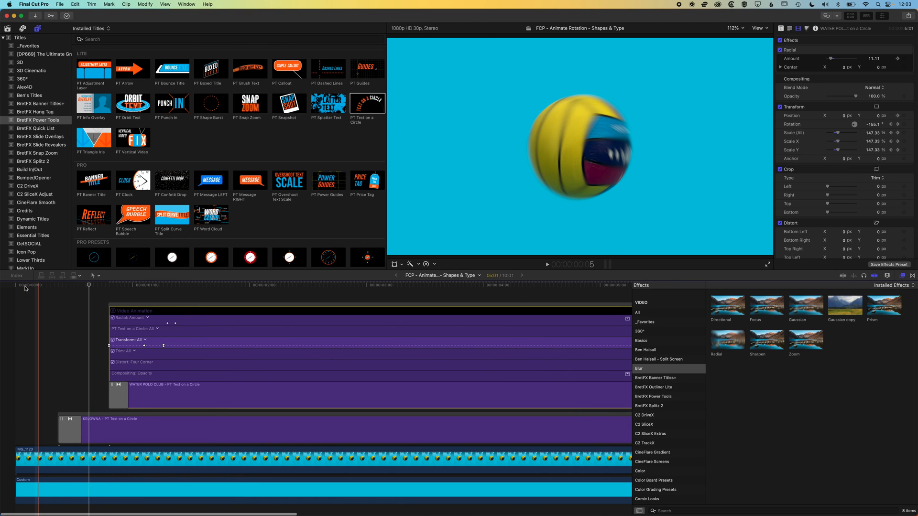
key(ctrl+v)
key(space)
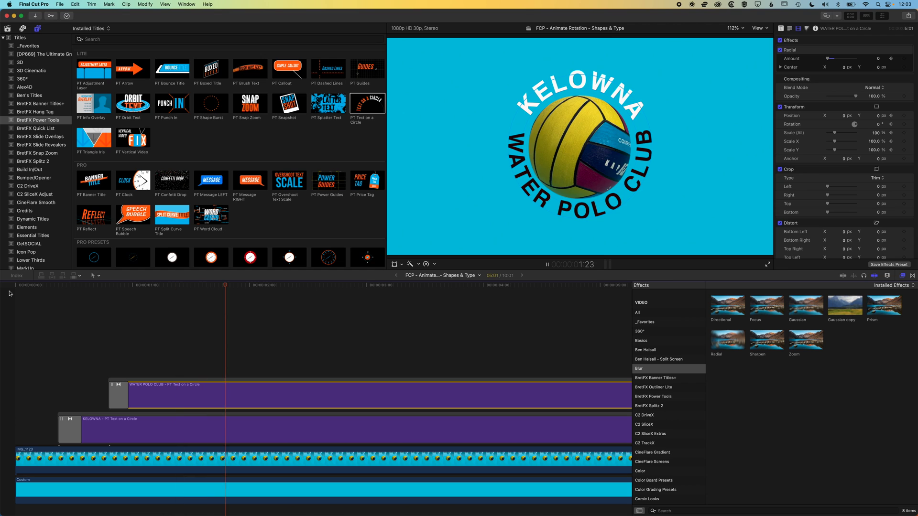
click(15, 287)
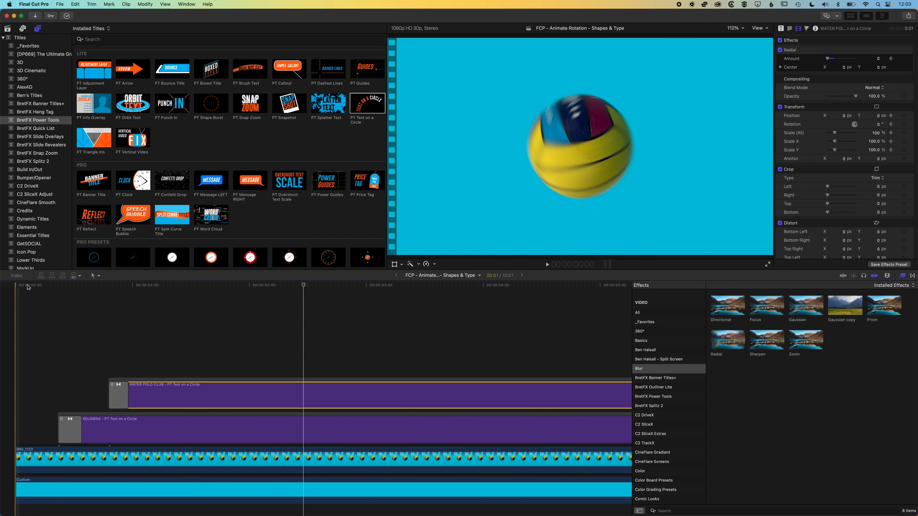
click(11, 288)
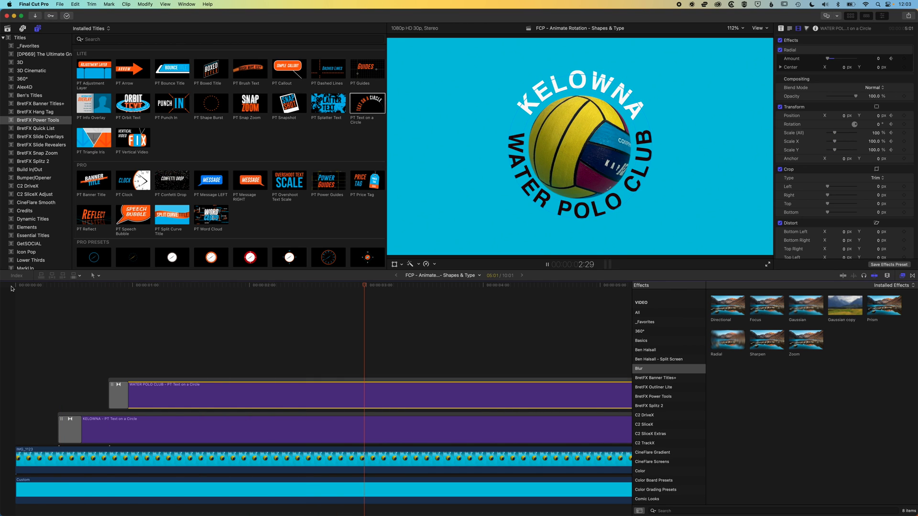
click(11, 288)
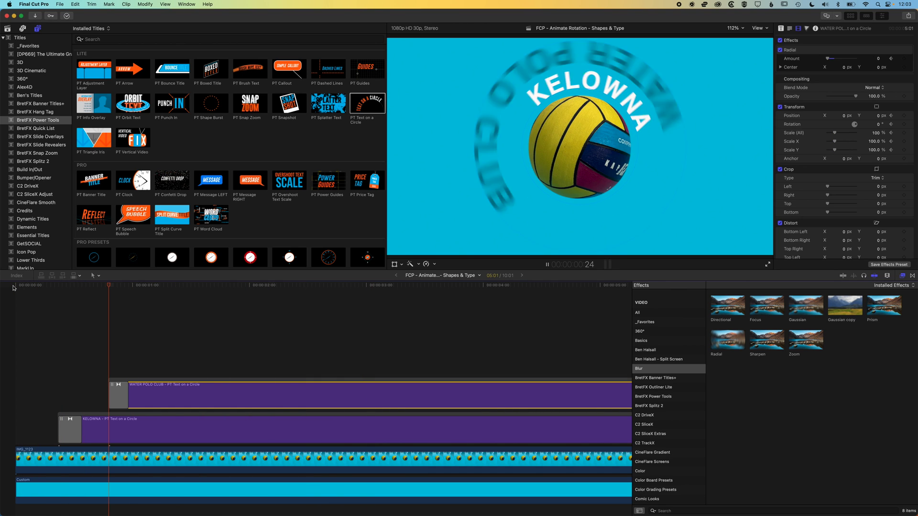